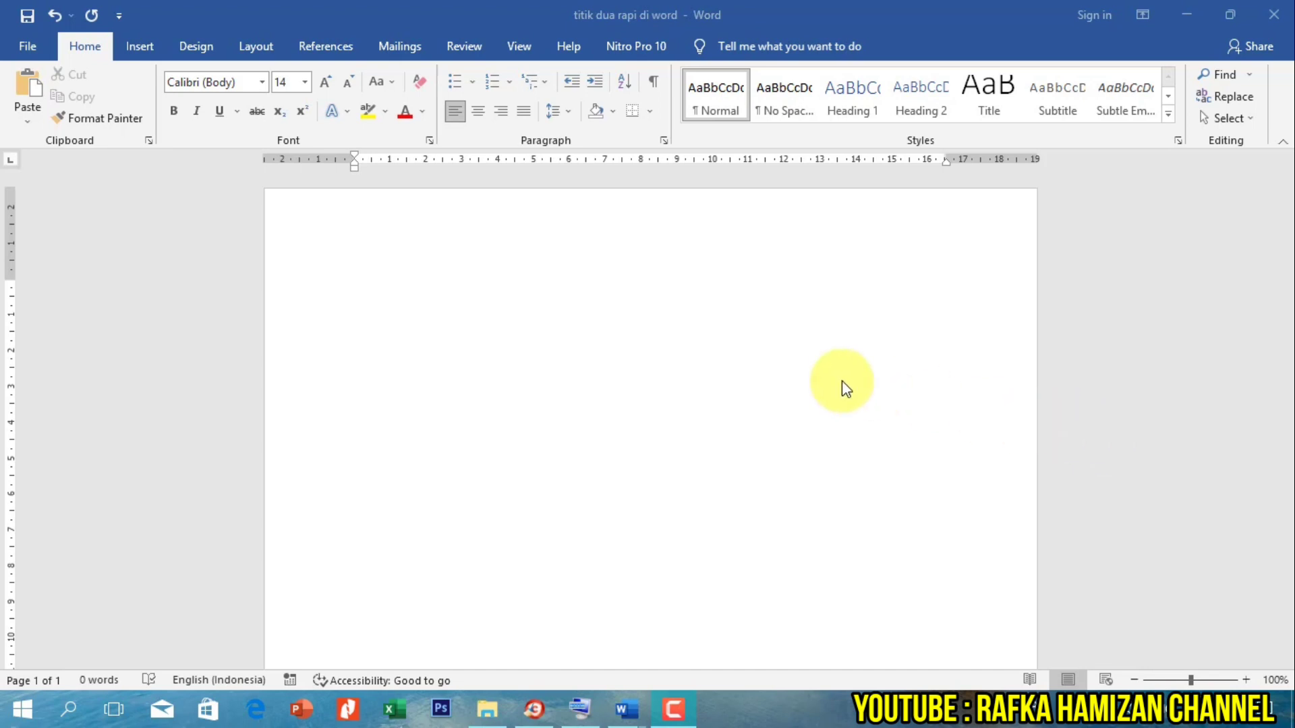
- Open the Insert > Table grid in the blank document to size a new table
{"action": "left_click", "coordinate": [439, 306]}
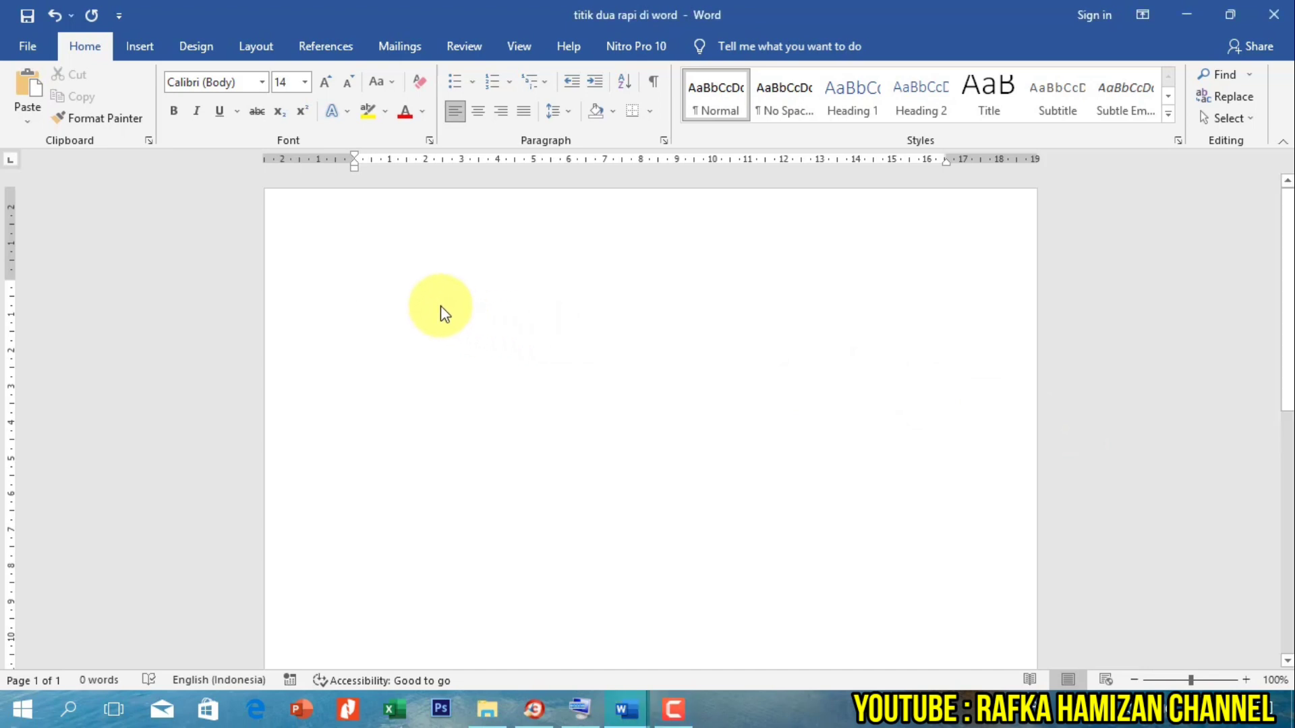
{"action": "left_click", "coordinate": [143, 52]}
{"action": "left_click", "coordinate": [136, 116]}
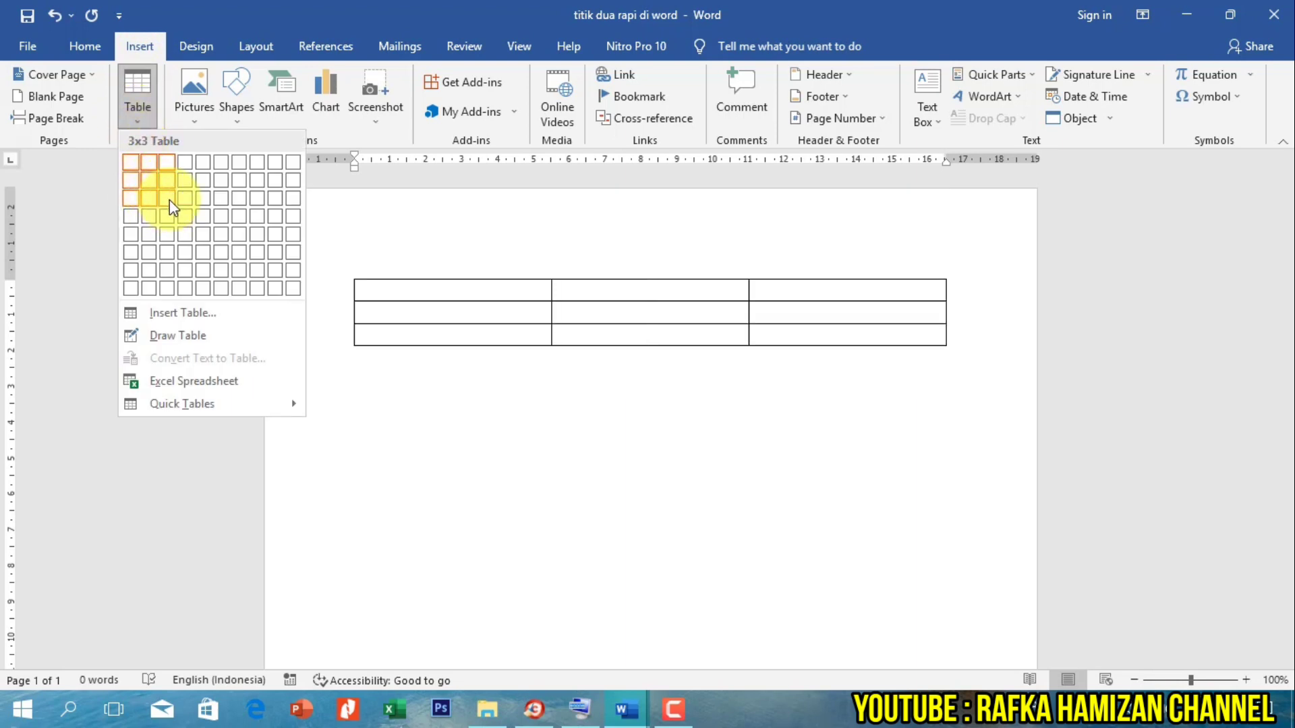
- Insert a 3x3 table and type Nama, Alamat and Pekerjaan down the first column
{"action": "left_click", "coordinate": [169, 200]}
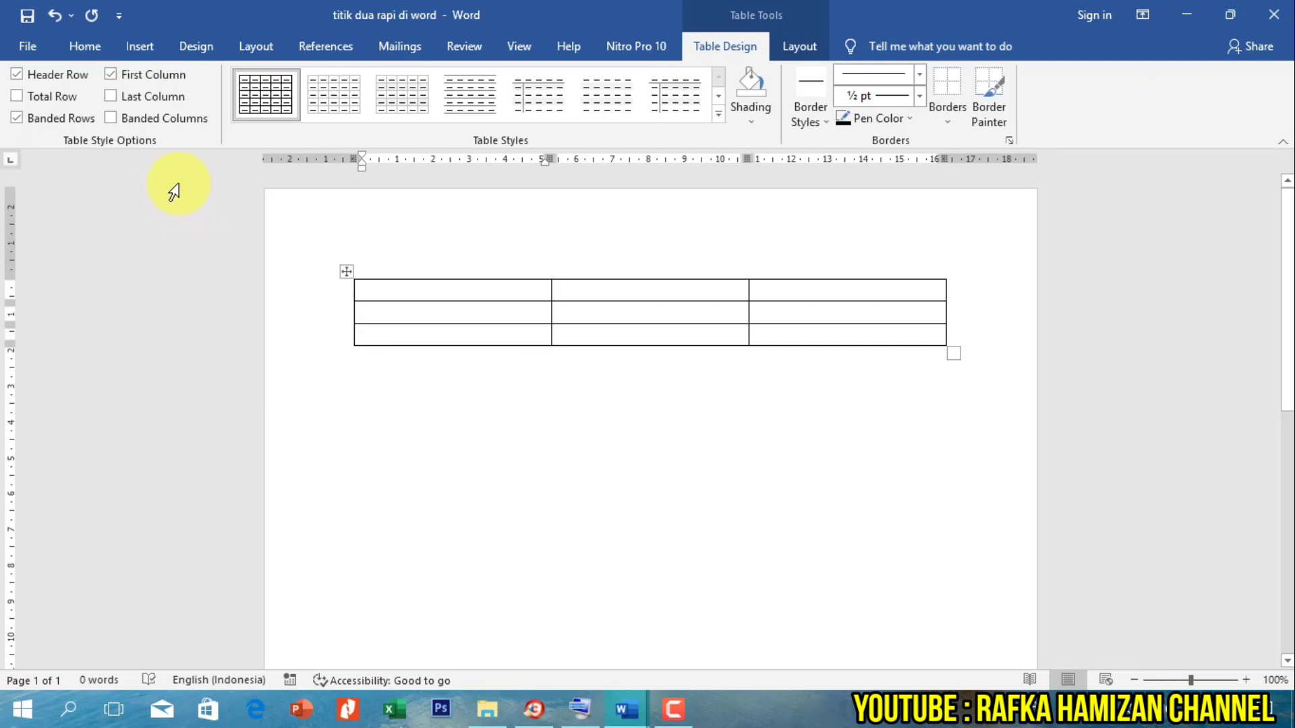
{"action": "left_click", "coordinate": [85, 46]}
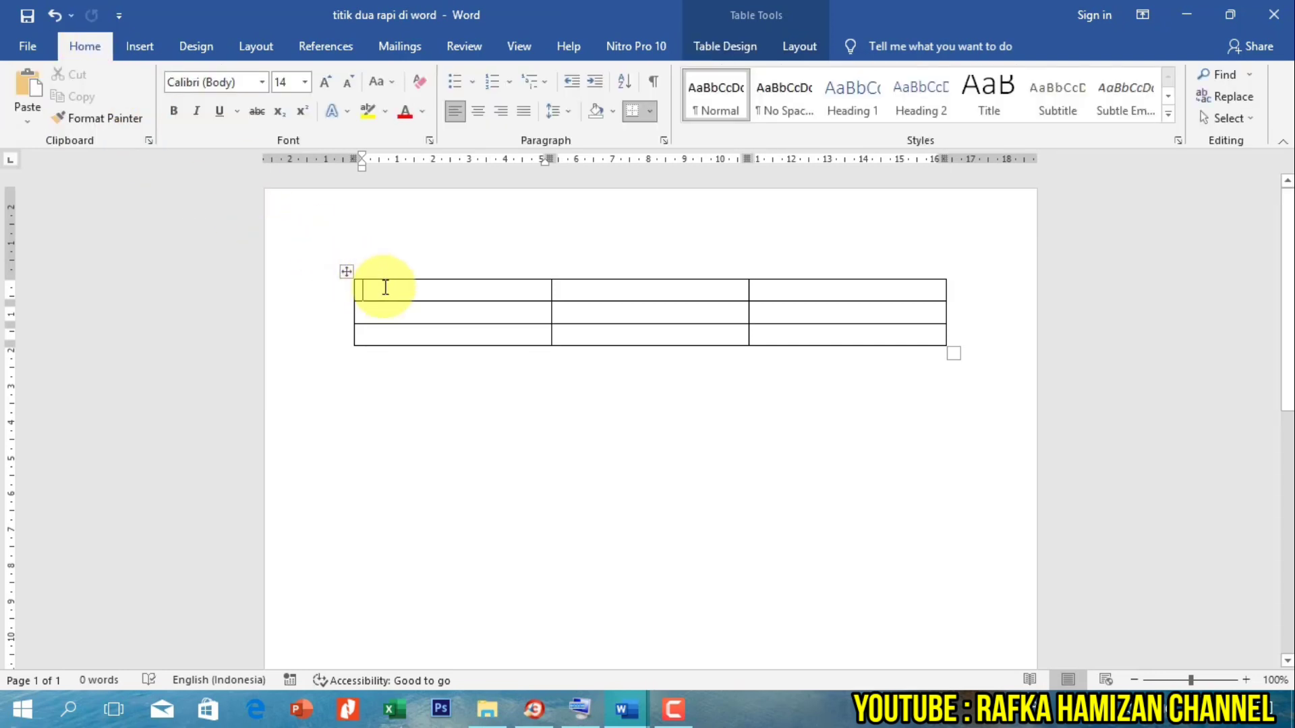
{"action": "type", "text": "N"}
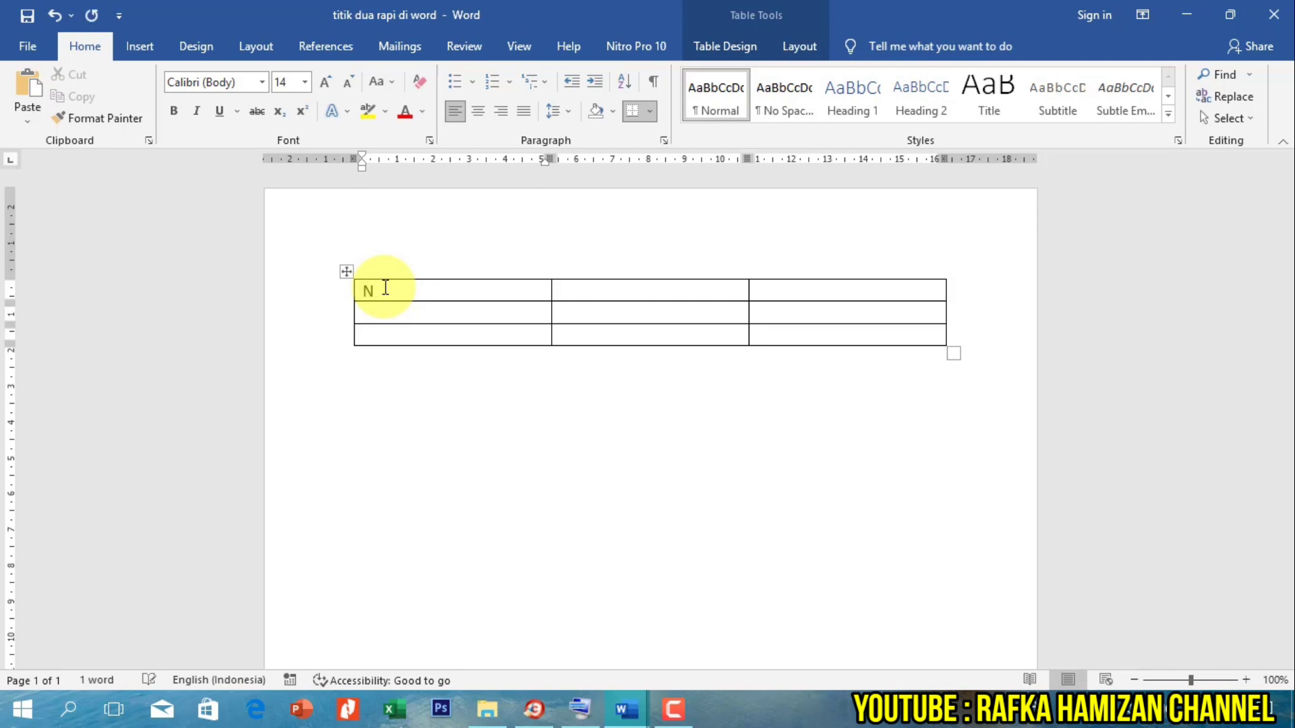
{"action": "type", "text": "ama"}
{"action": "key", "text": "Down"}
{"action": "type", "text": "A"}
{"action": "type", "text": "lamat"}
{"action": "key", "text": "Down"}
{"action": "type", "text": "Pekerjaan"}
- Paste a colon into each second-column cell beside the three labels
{"action": "left_click", "coordinate": [581, 292]}
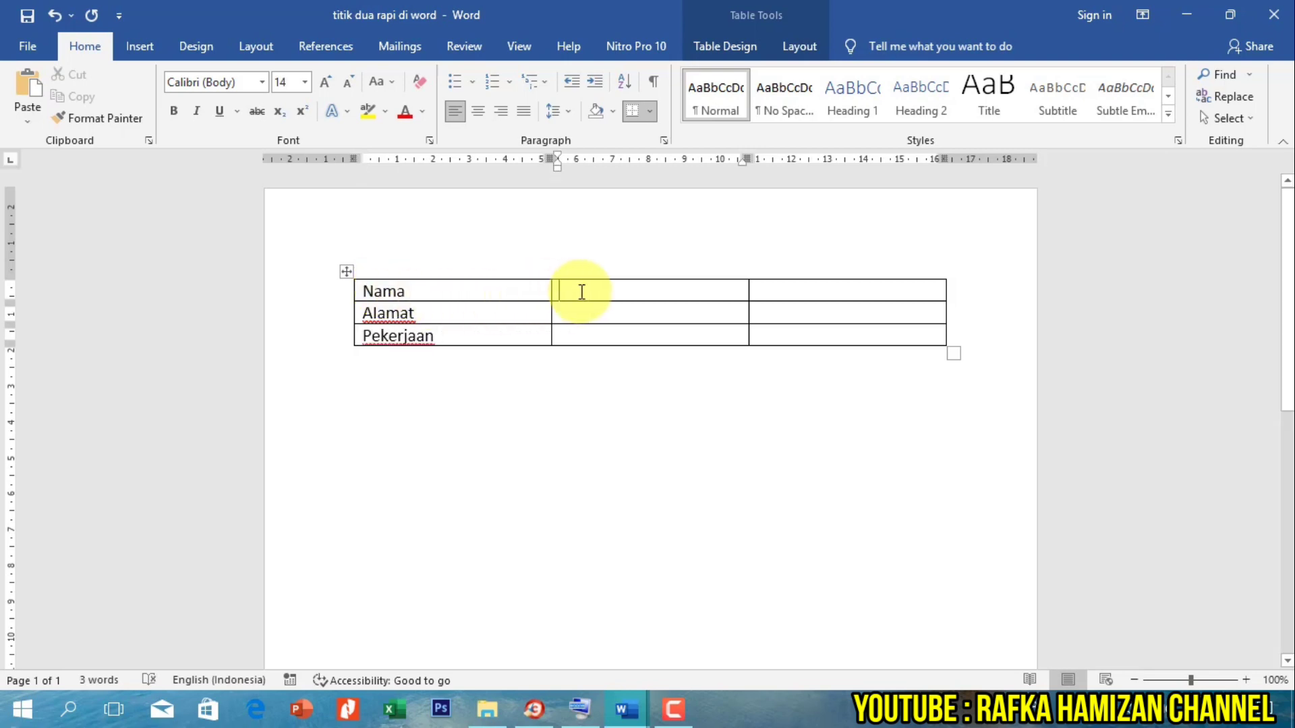
{"action": "type", "text": ":"}
{"action": "key", "text": "Down"}
{"action": "type", "text": ":"}
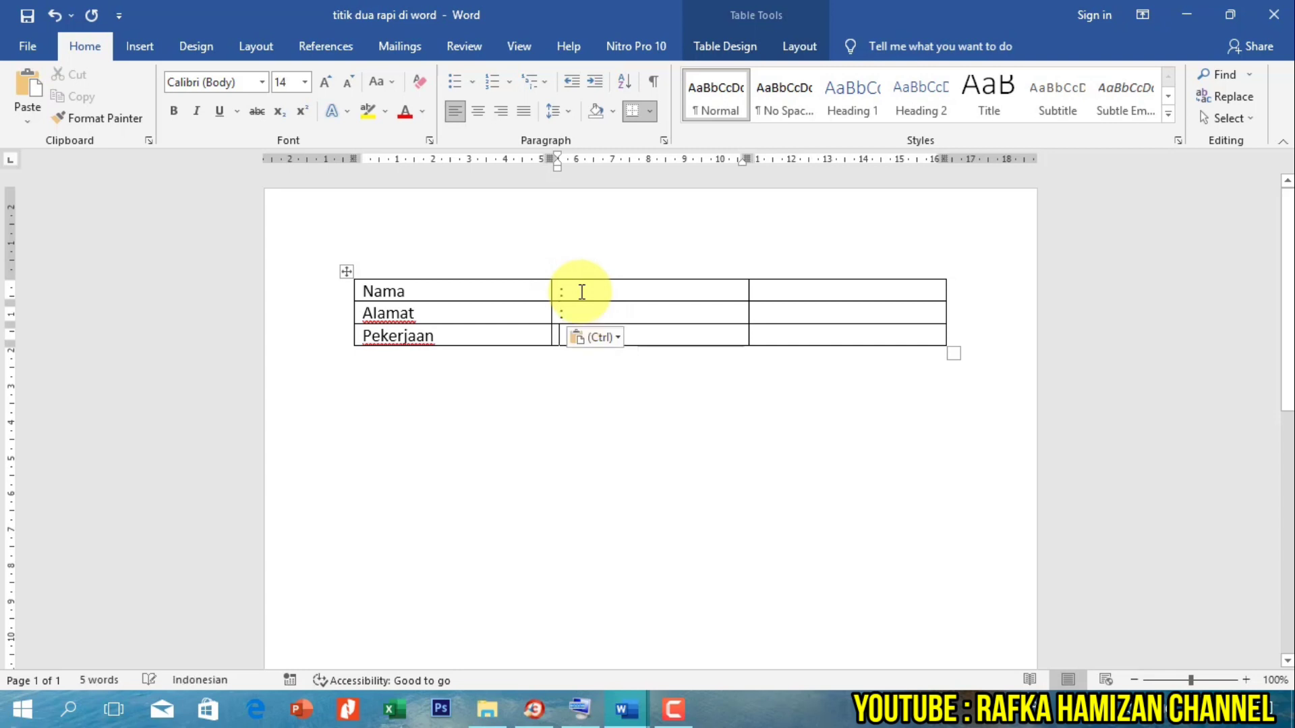
{"action": "key", "text": "Down"}
{"action": "type", "text": ":"}
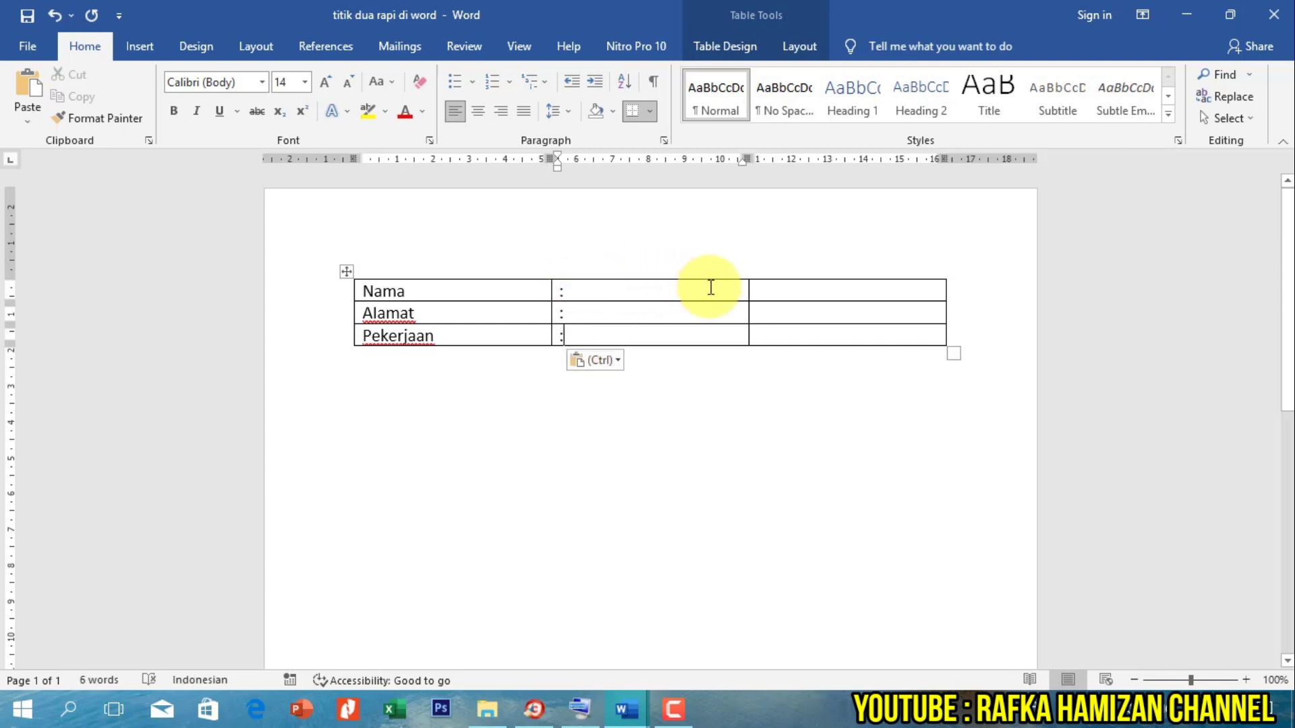
- Type the sample person's full name in the Nama row's third cell
{"action": "left_click", "coordinate": [780, 289]}
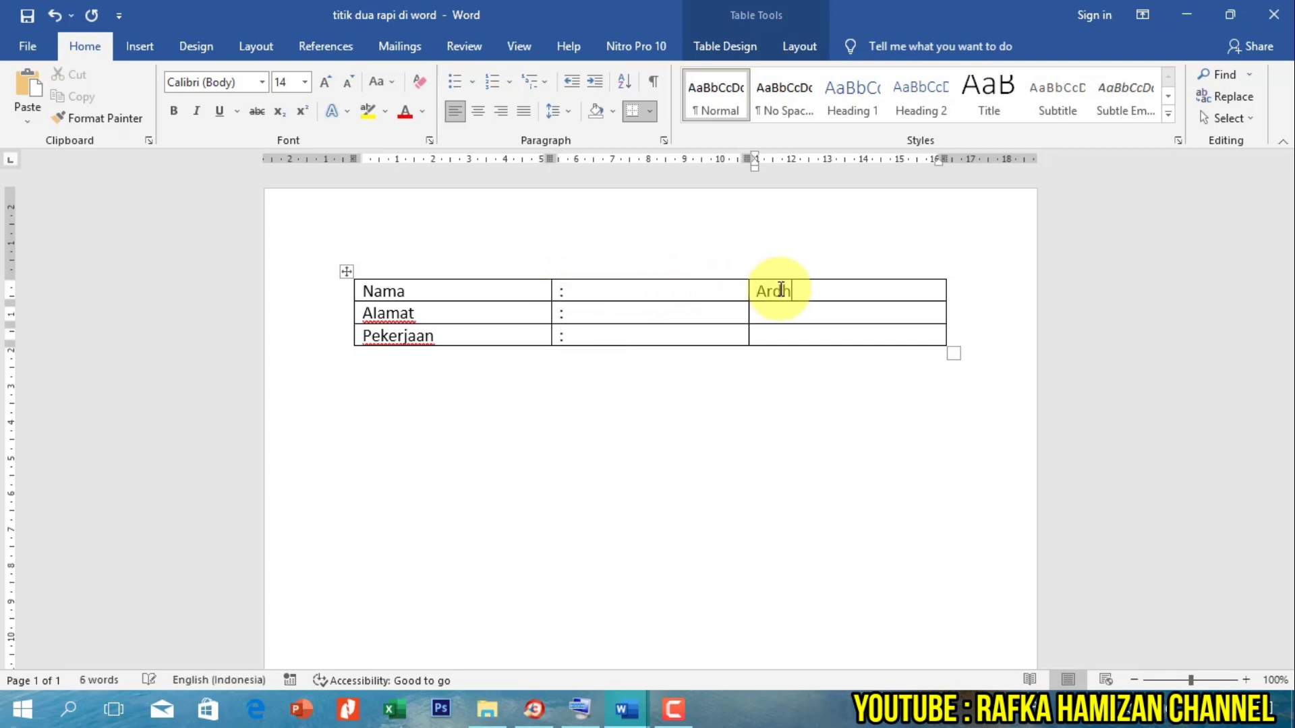
- Enter the full street address beside Alamat and 'Wiraswasta' beside Pekerjaan
{"action": "key", "text": "Down"}
{"action": "type", "text": "Jl."}
{"action": "type", "text": " B"}
{"action": "key", "text": "BackSpace"}
{"action": "type", "text": "Bunga Mawar"}
{"action": "key", "text": "BackSpace"}
{"action": "key", "text": "BackSpace"}
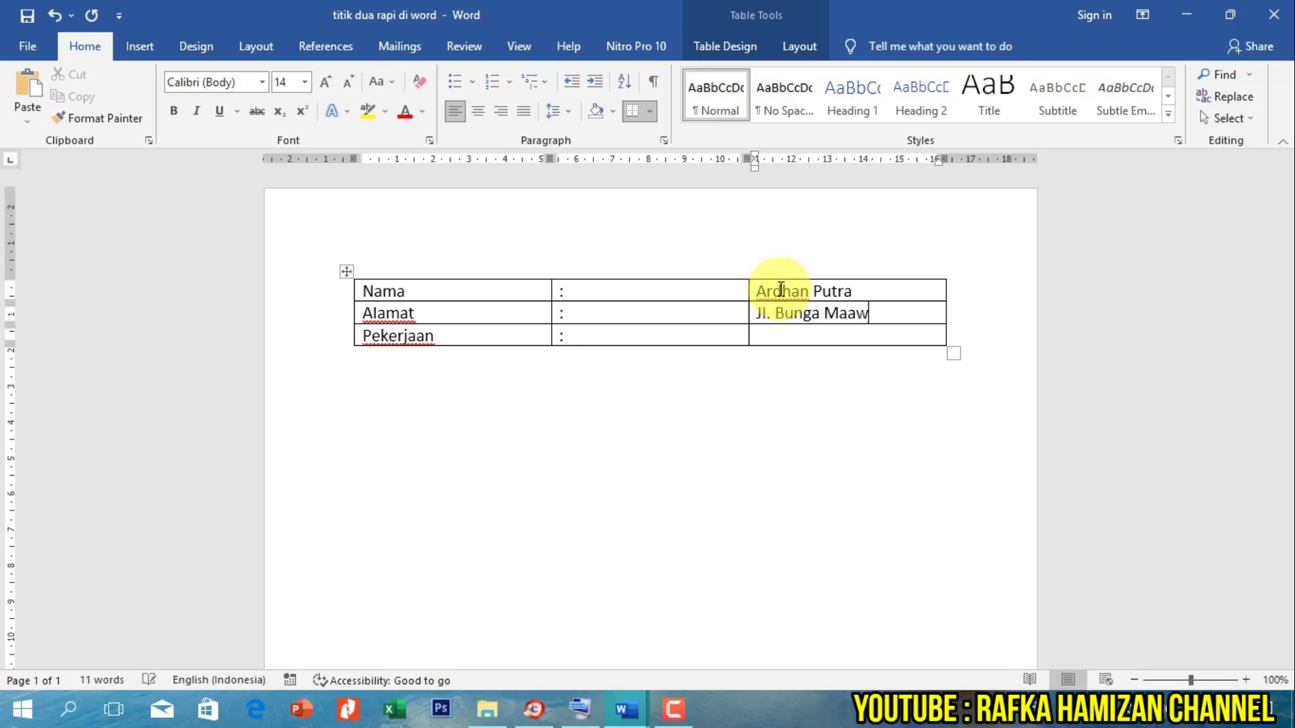
{"action": "key", "text": "BackSpace"}
{"action": "type", "text": "war, Nomor"}
{"action": "type", "text": " 123456, R"}
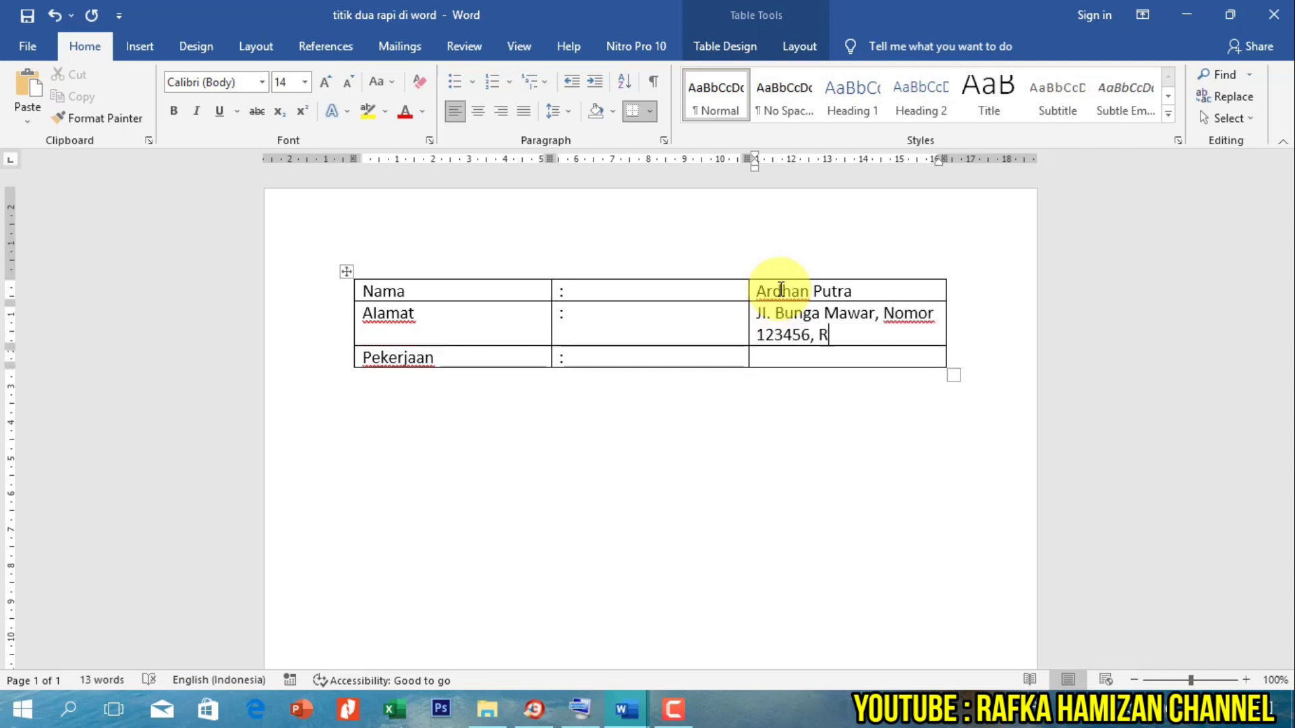
{"action": "type", "text": "T. 001, RW. 0"}
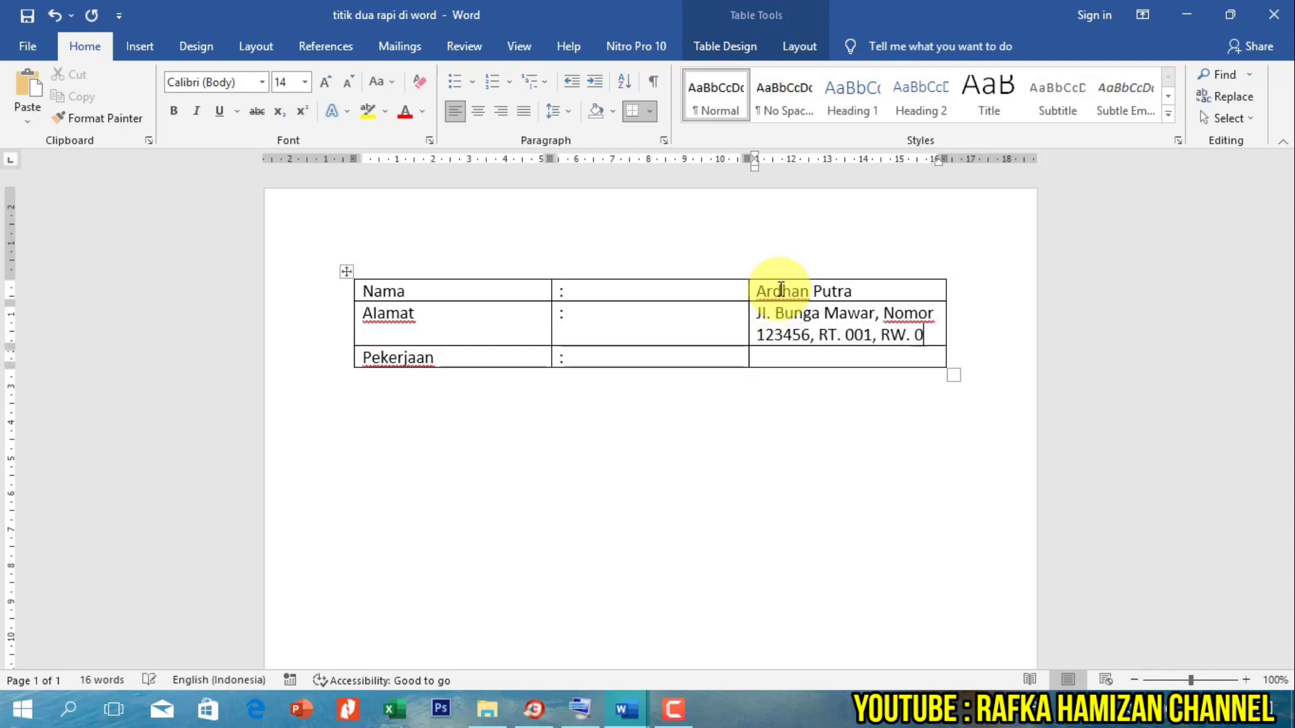
{"action": "type", "text": "02, Kec. "}
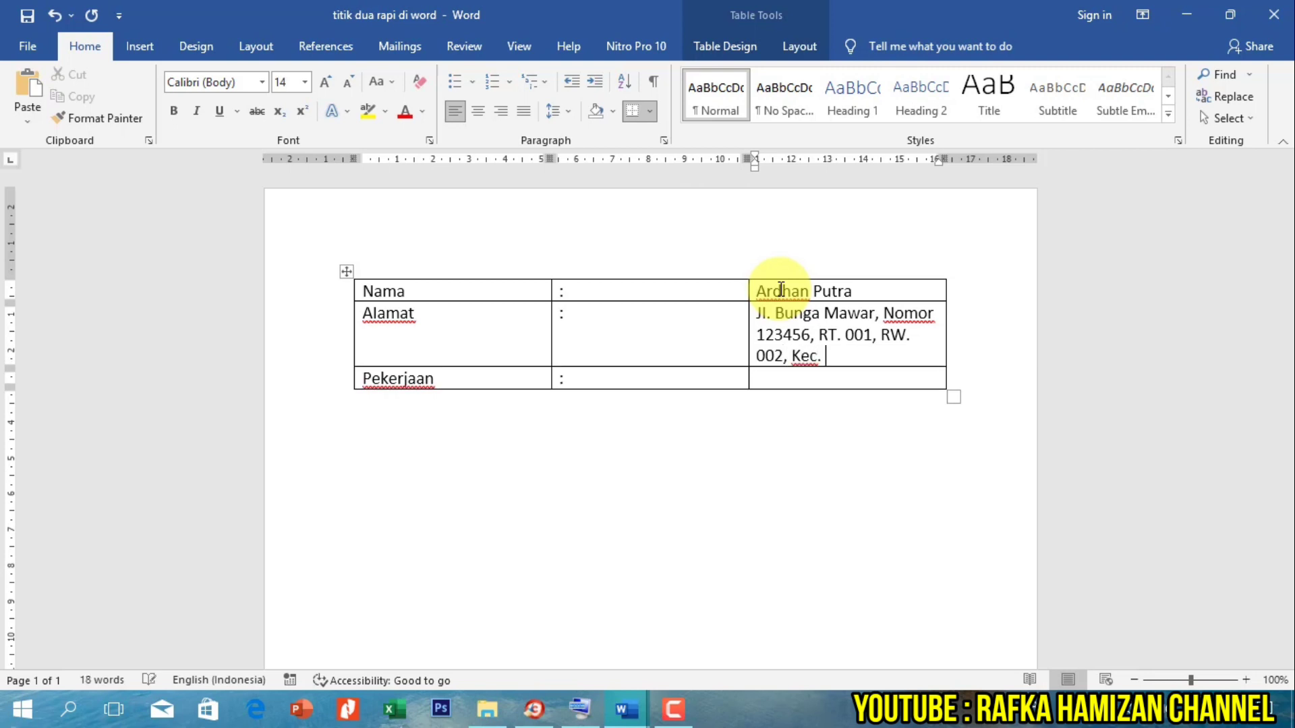
{"action": "type", "text": "Bunga Melati"}
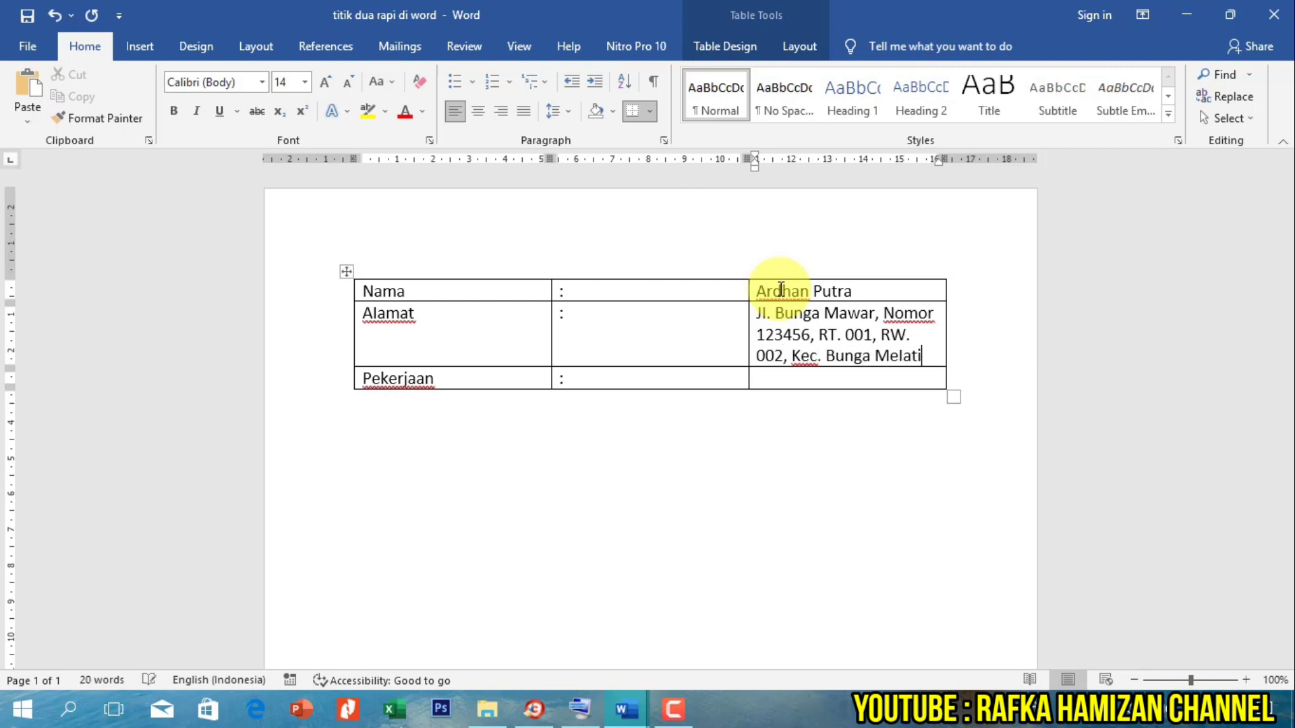
{"action": "type", "text": " Indah"}
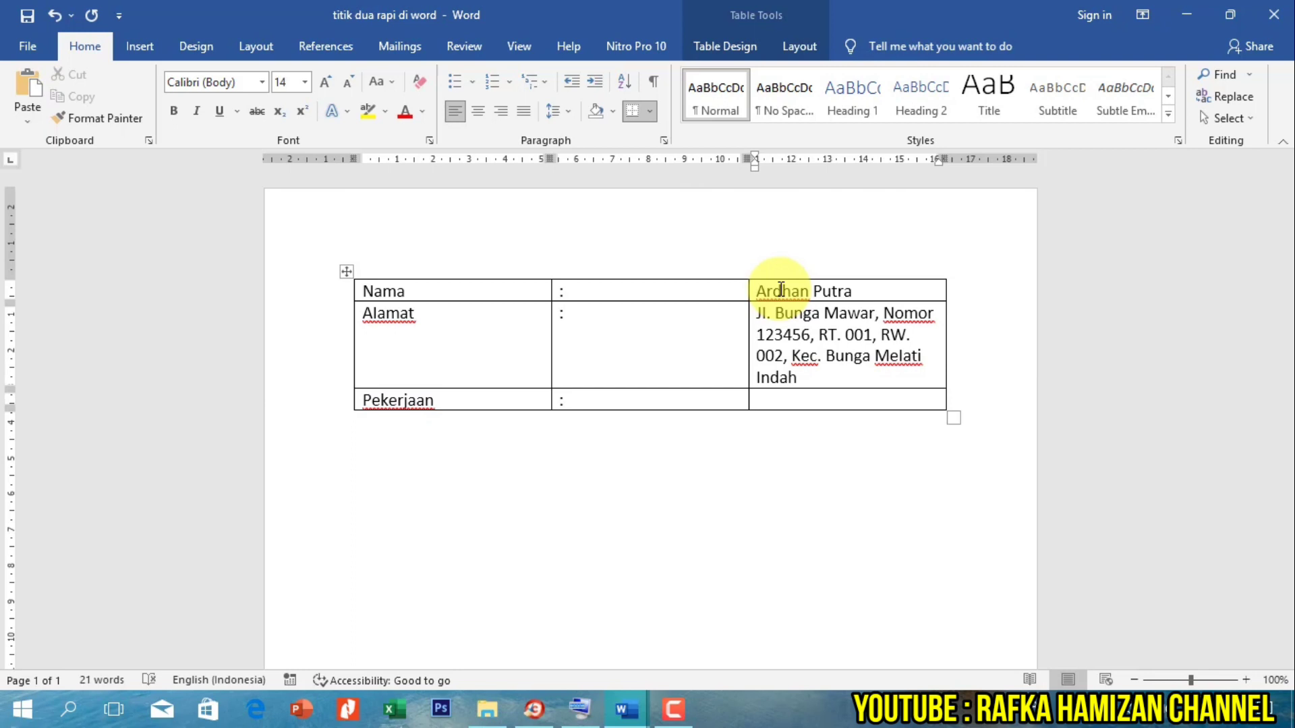
{"action": "key", "text": "Down"}
{"action": "type", "text": "Wiraswasta"}
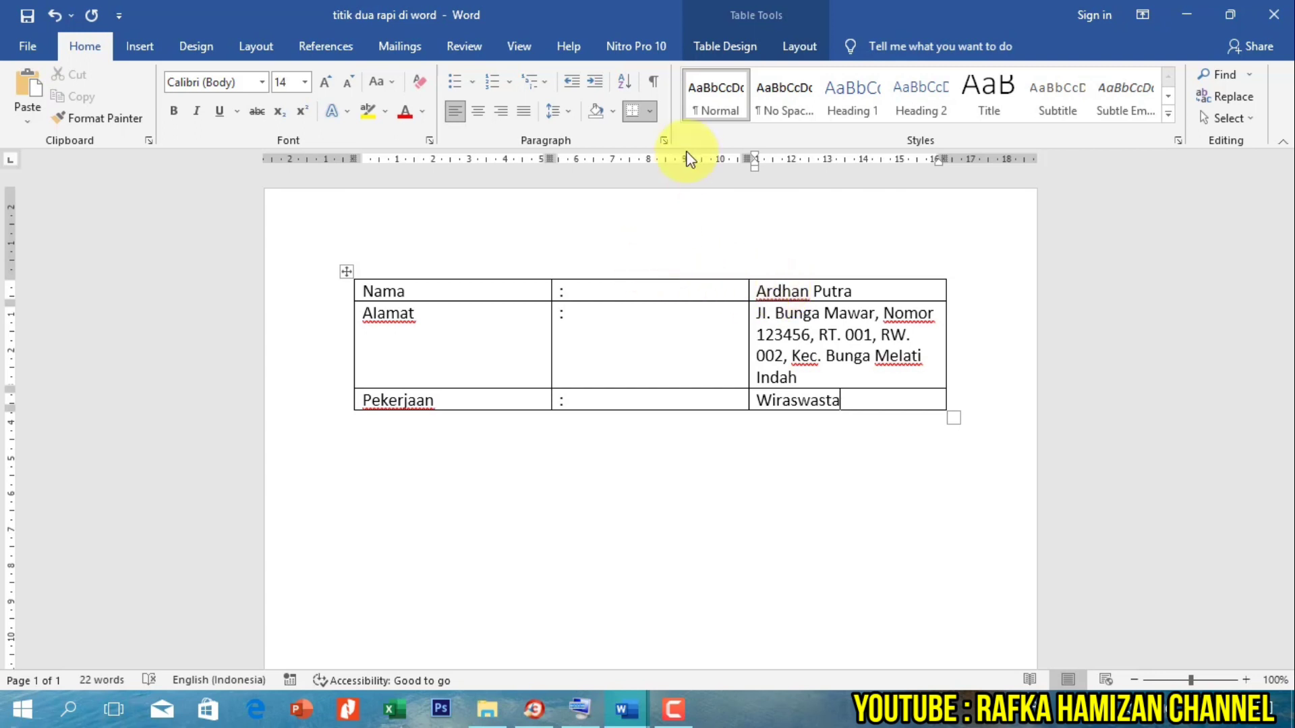
- AutoFit the table to its contents so the colon column becomes narrow
{"action": "left_click", "coordinate": [736, 54]}
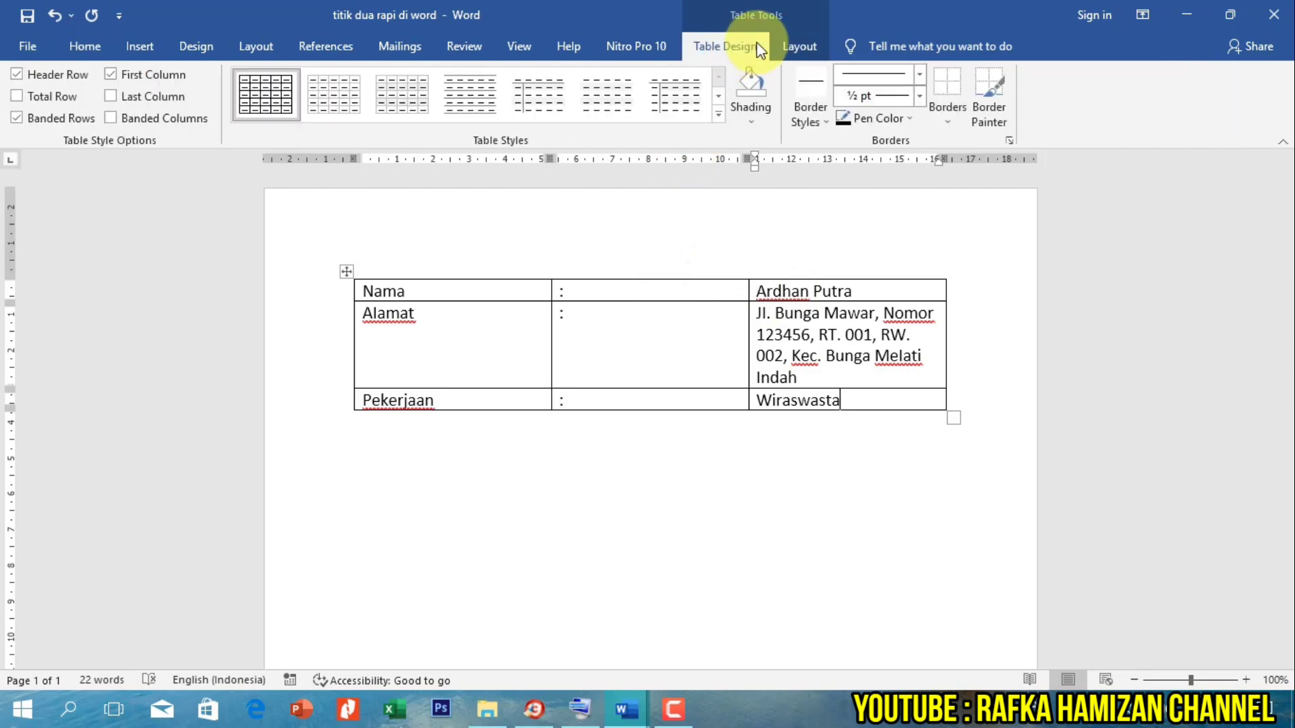
{"action": "left_click", "coordinate": [796, 49]}
{"action": "left_click", "coordinate": [593, 115]}
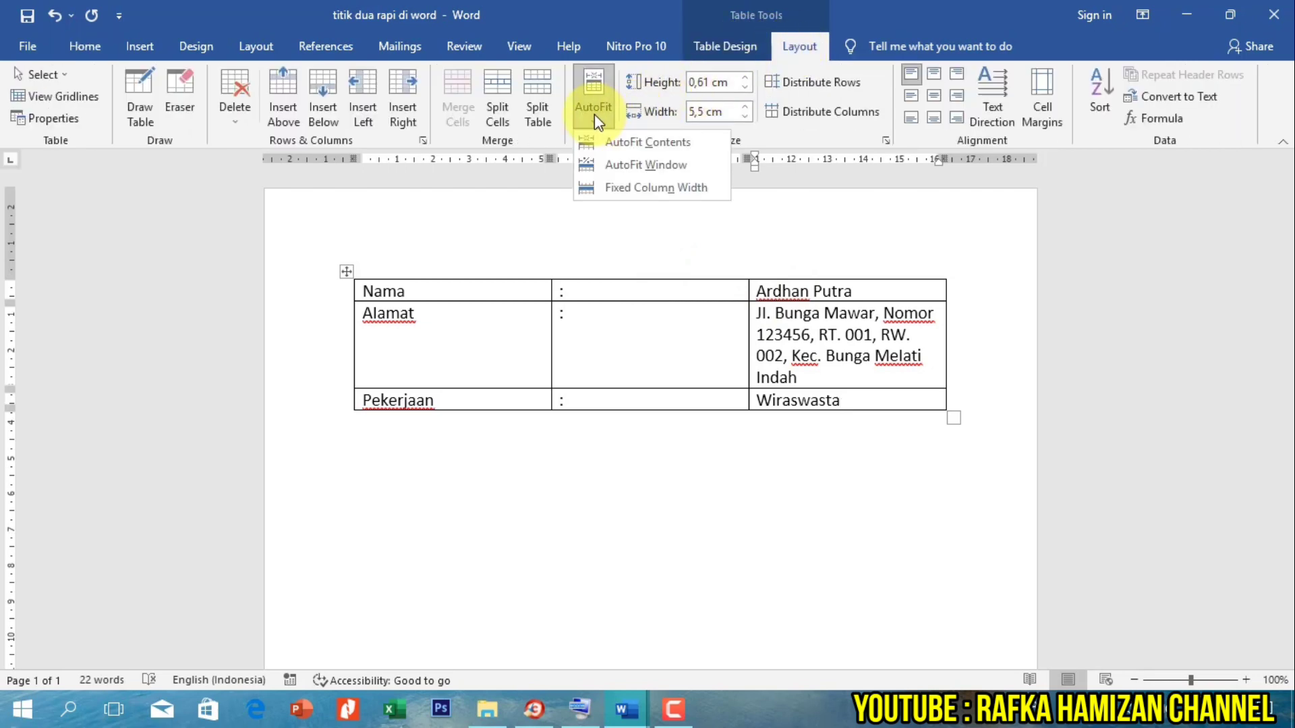
{"action": "left_click", "coordinate": [602, 143]}
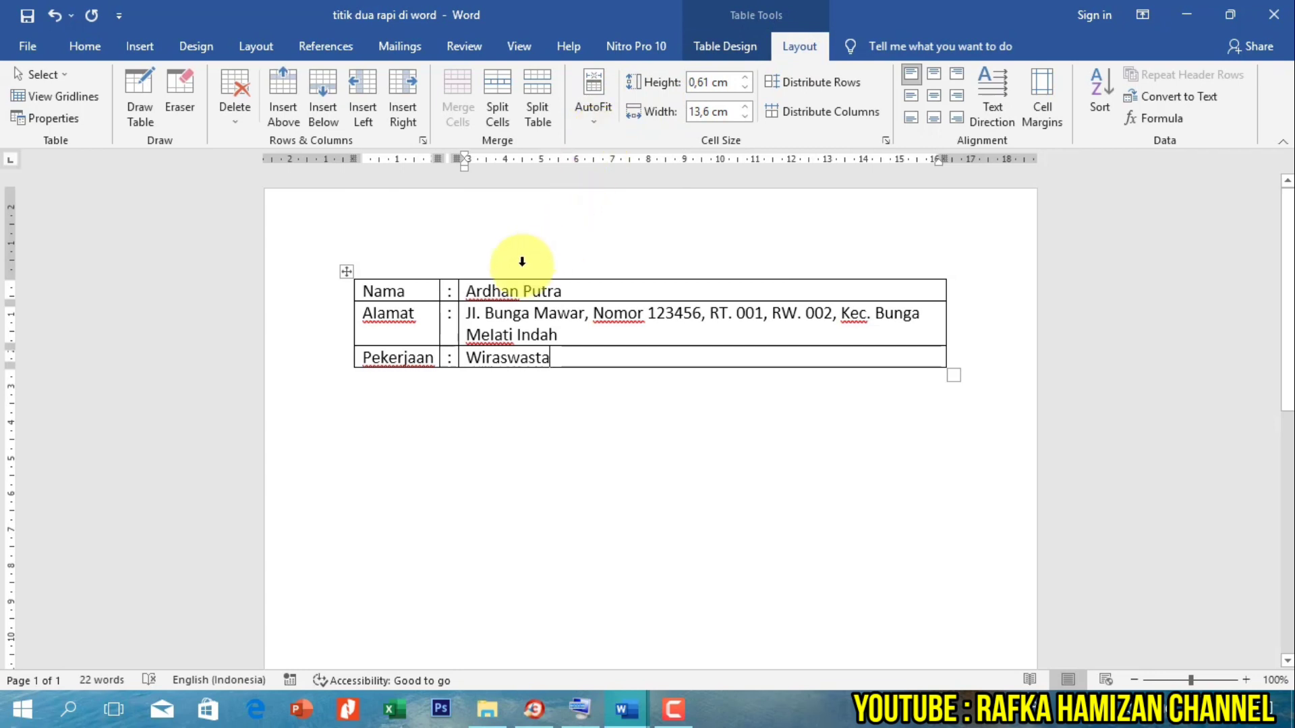
- Widen the label column slightly on the ruler, then AutoFit the table to the window
{"action": "left_click", "coordinate": [434, 292]}
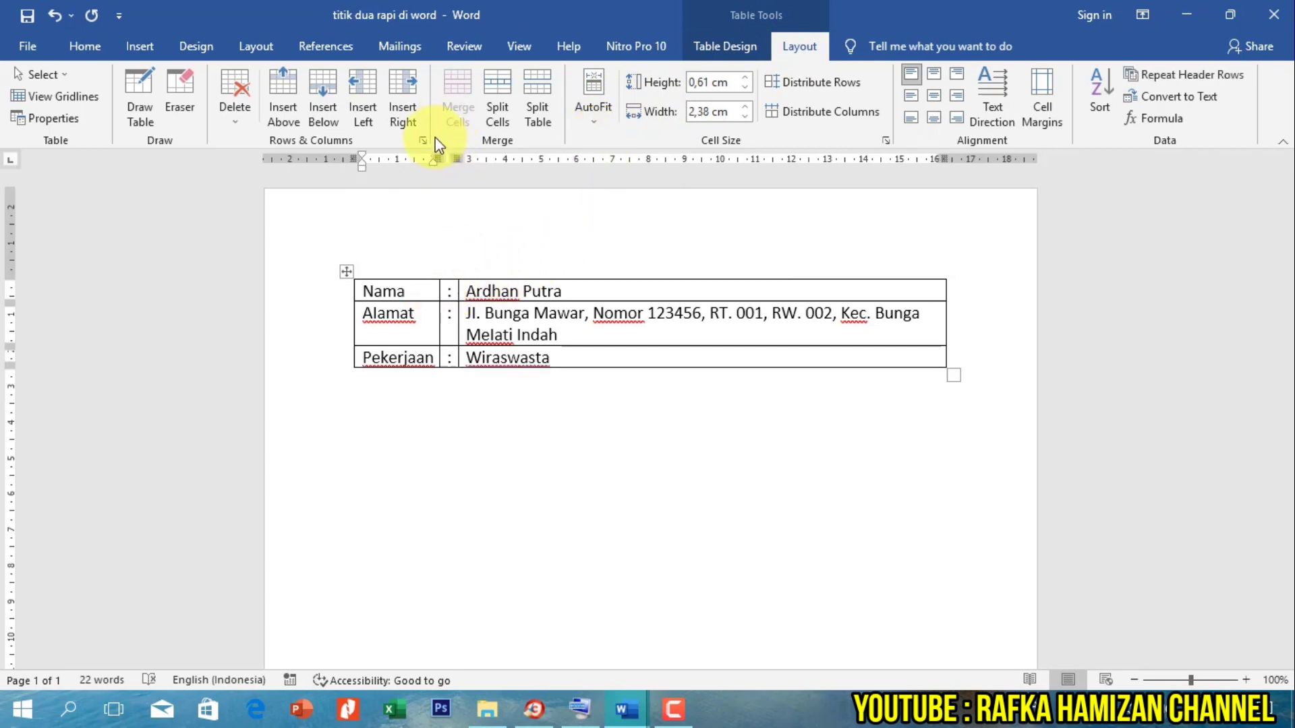
{"action": "left_click_drag", "start_coordinate": [439, 159], "coordinate": [478, 159]}
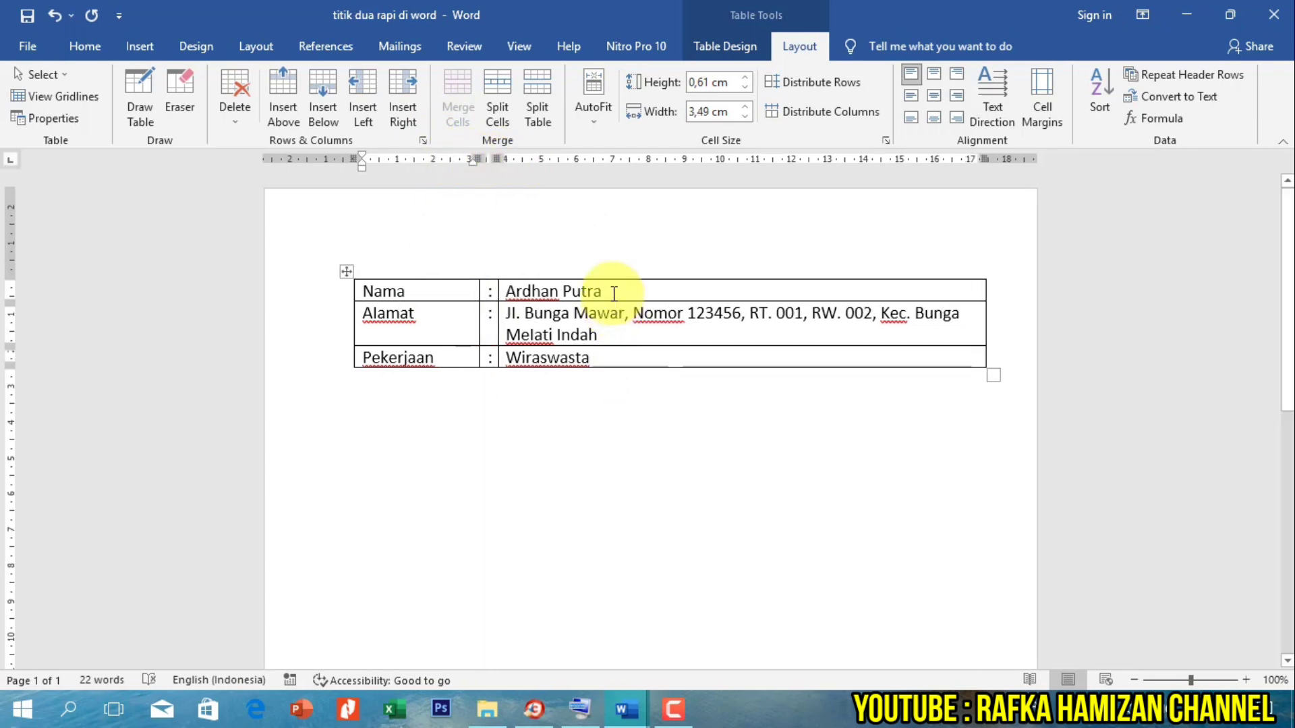
{"action": "left_click", "coordinate": [607, 292]}
{"action": "left_click", "coordinate": [595, 111]}
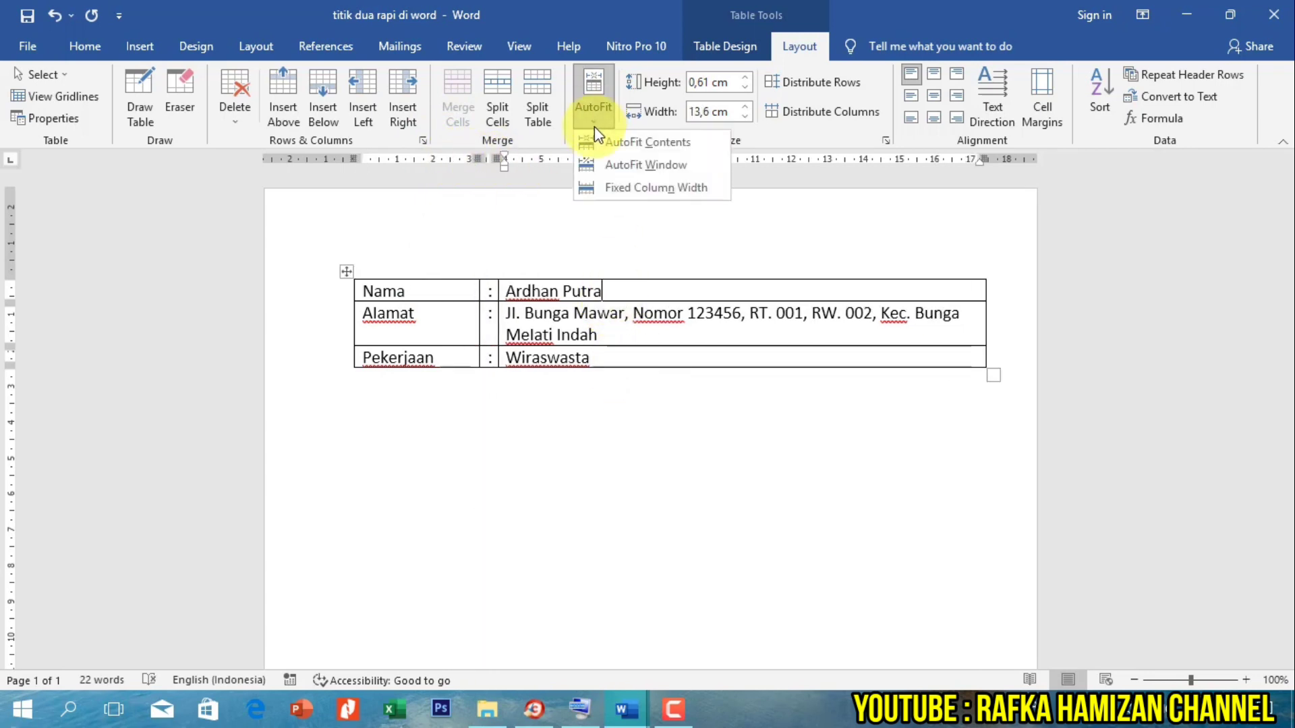
{"action": "left_click", "coordinate": [601, 162]}
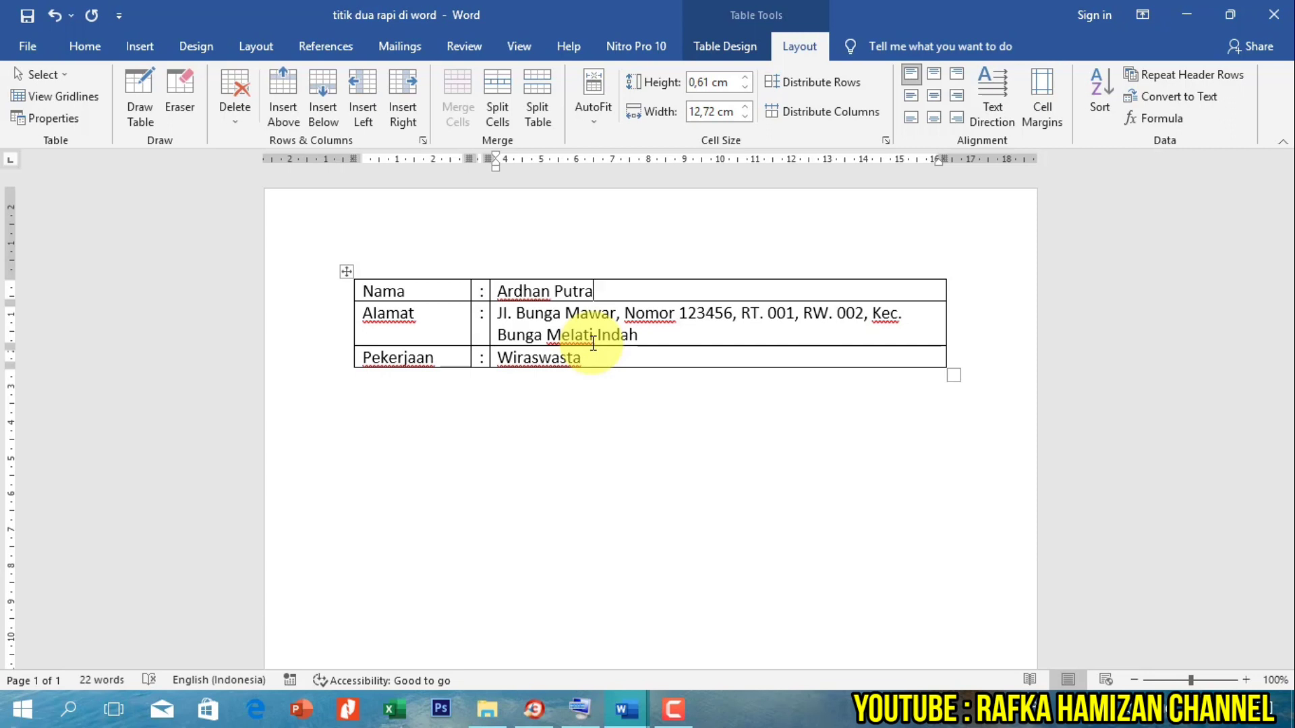
- Apply No Border to all three table rows from Table Design > Borders
{"action": "left_click", "coordinate": [346, 273]}
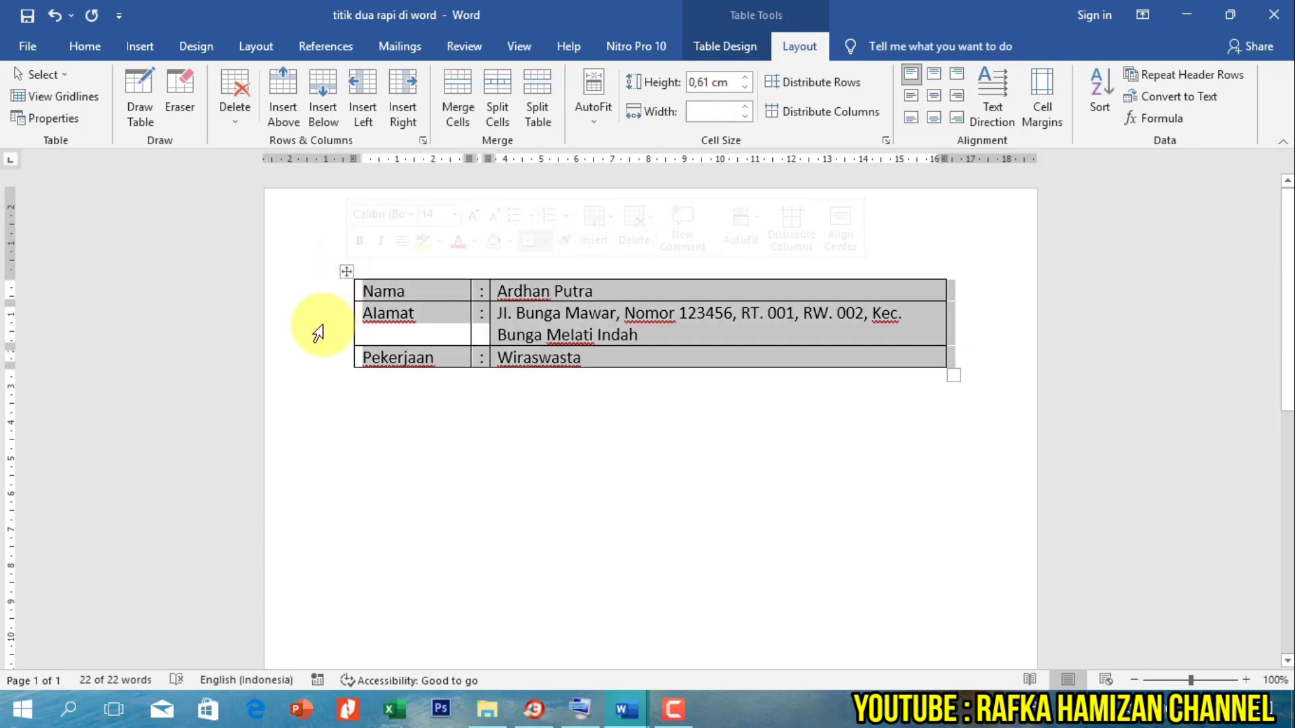
{"action": "left_click", "coordinate": [418, 383]}
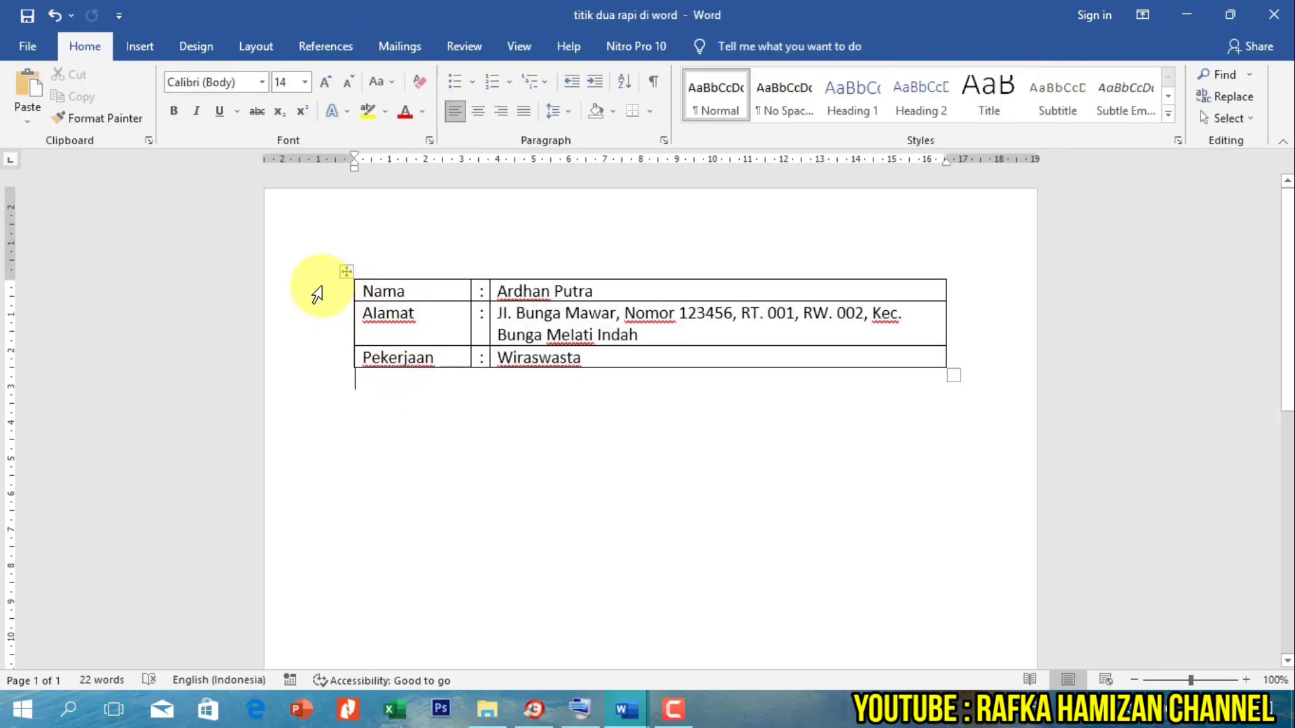
{"action": "left_click_drag", "start_coordinate": [317, 295], "coordinate": [329, 356]}
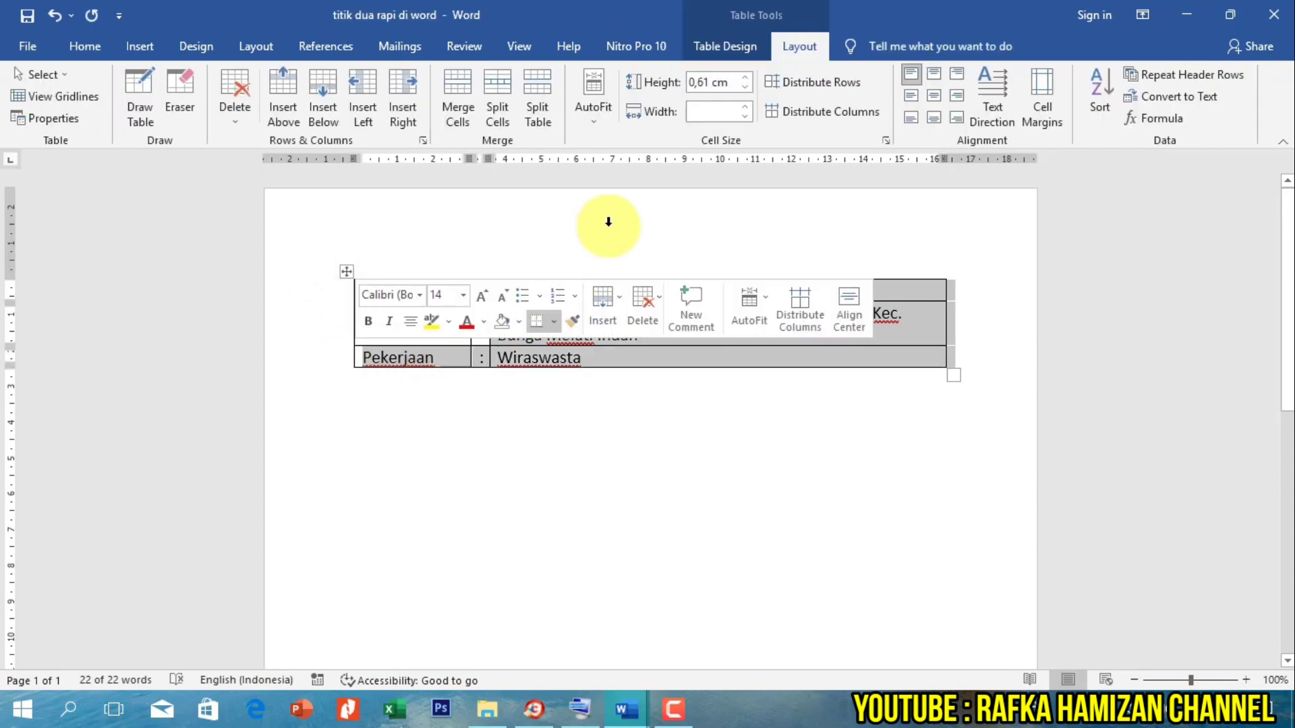
{"action": "left_click", "coordinate": [731, 49]}
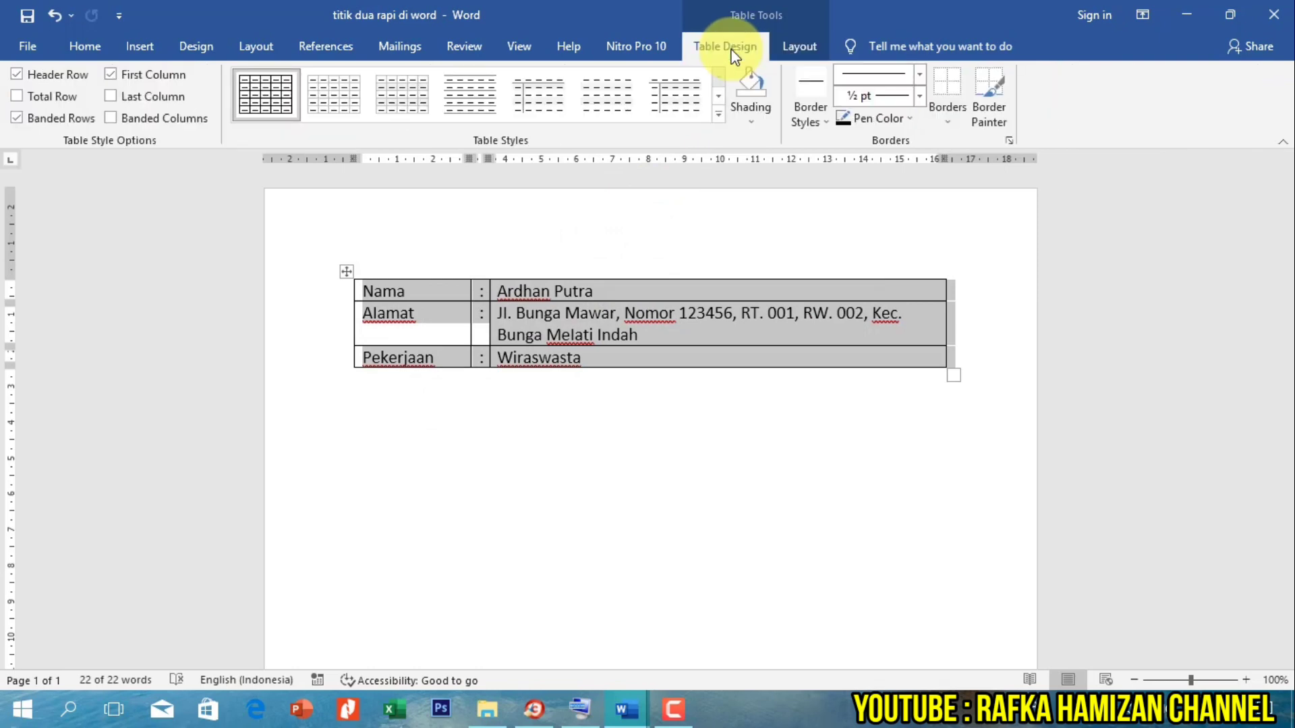
{"action": "left_click", "coordinate": [948, 122]}
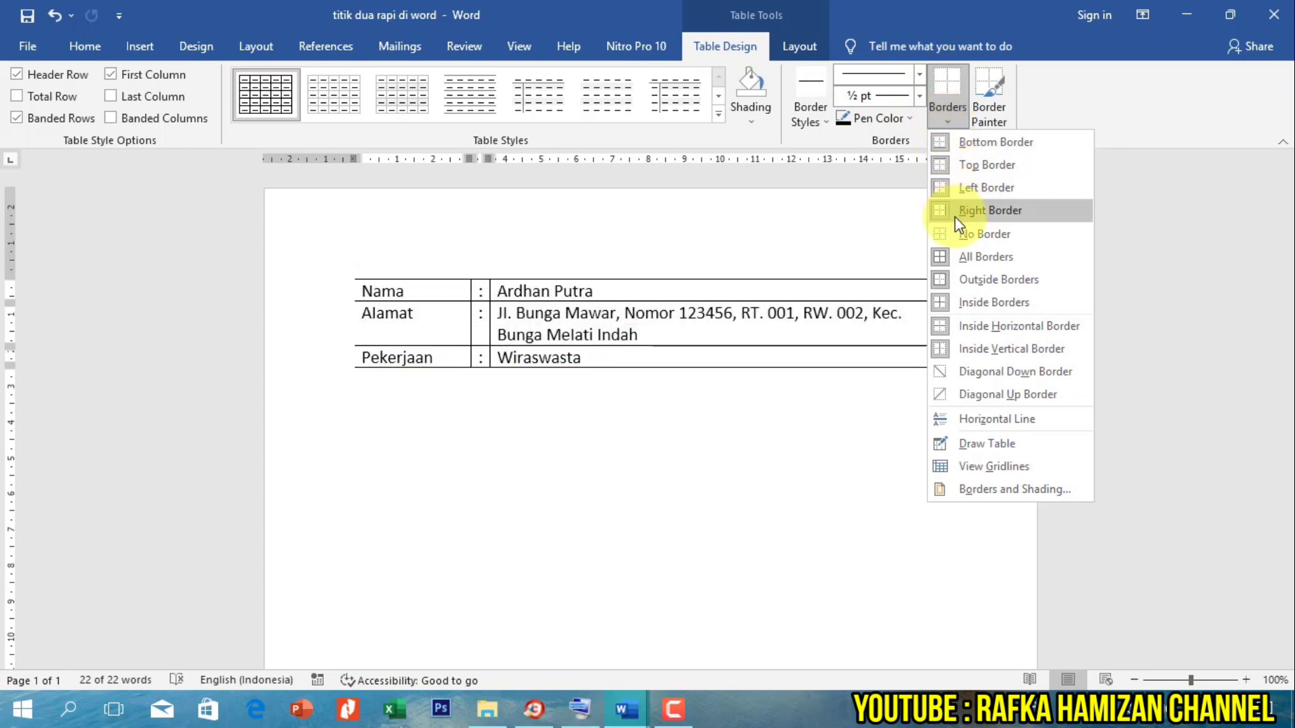
{"action": "left_click", "coordinate": [961, 233]}
{"action": "mouse_move", "coordinate": [387, 313]}
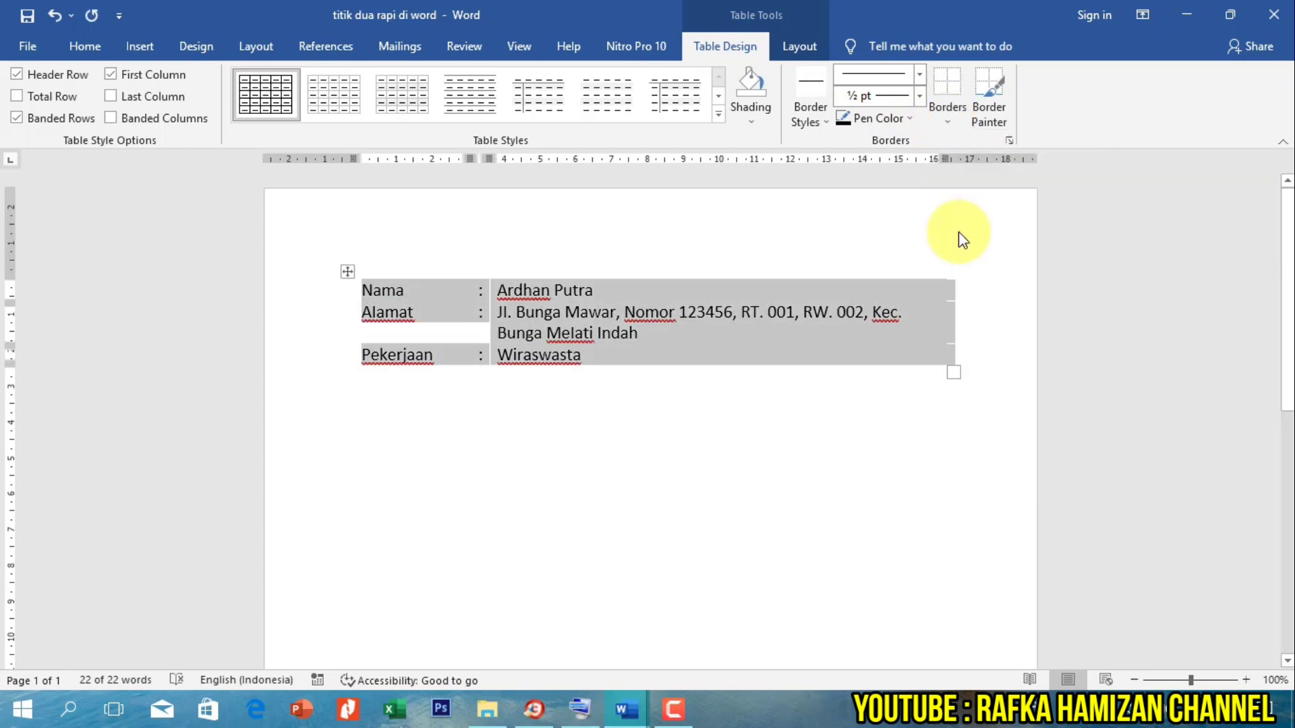
{"action": "left_click", "coordinate": [457, 381]}
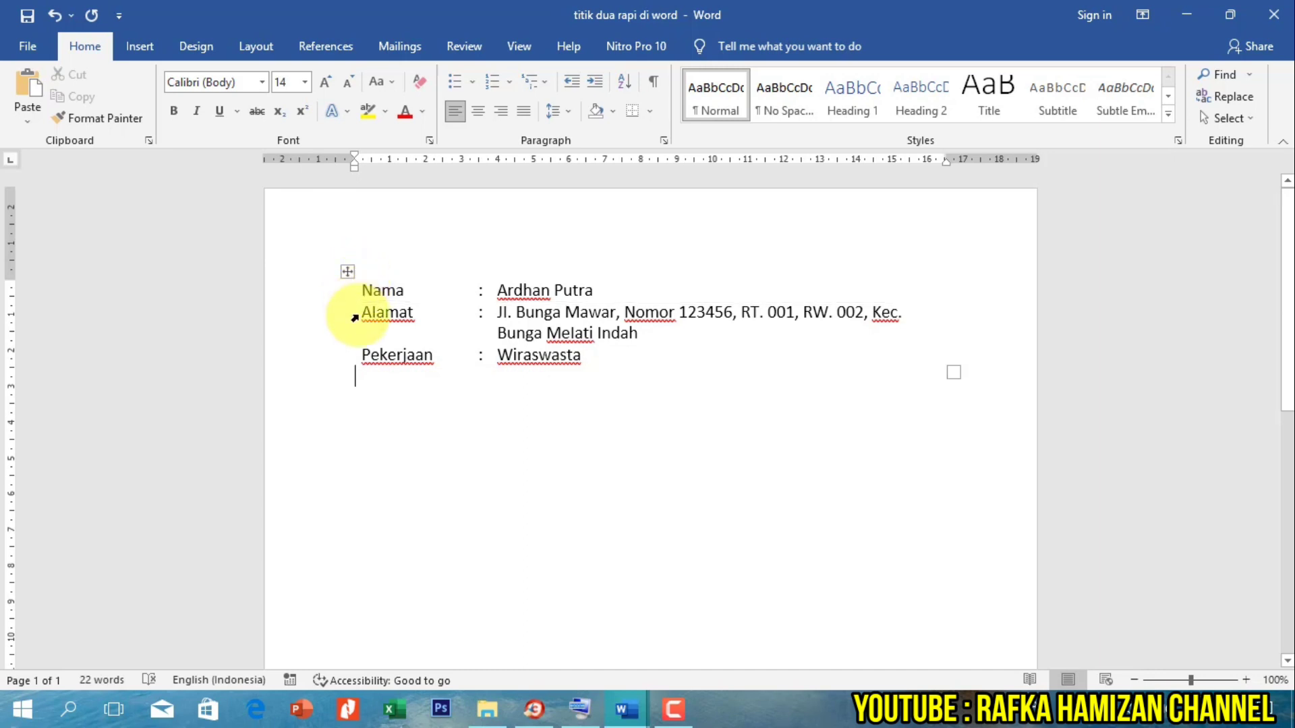
{"action": "left_click_drag", "start_coordinate": [355, 168], "coordinate": [356, 170]}
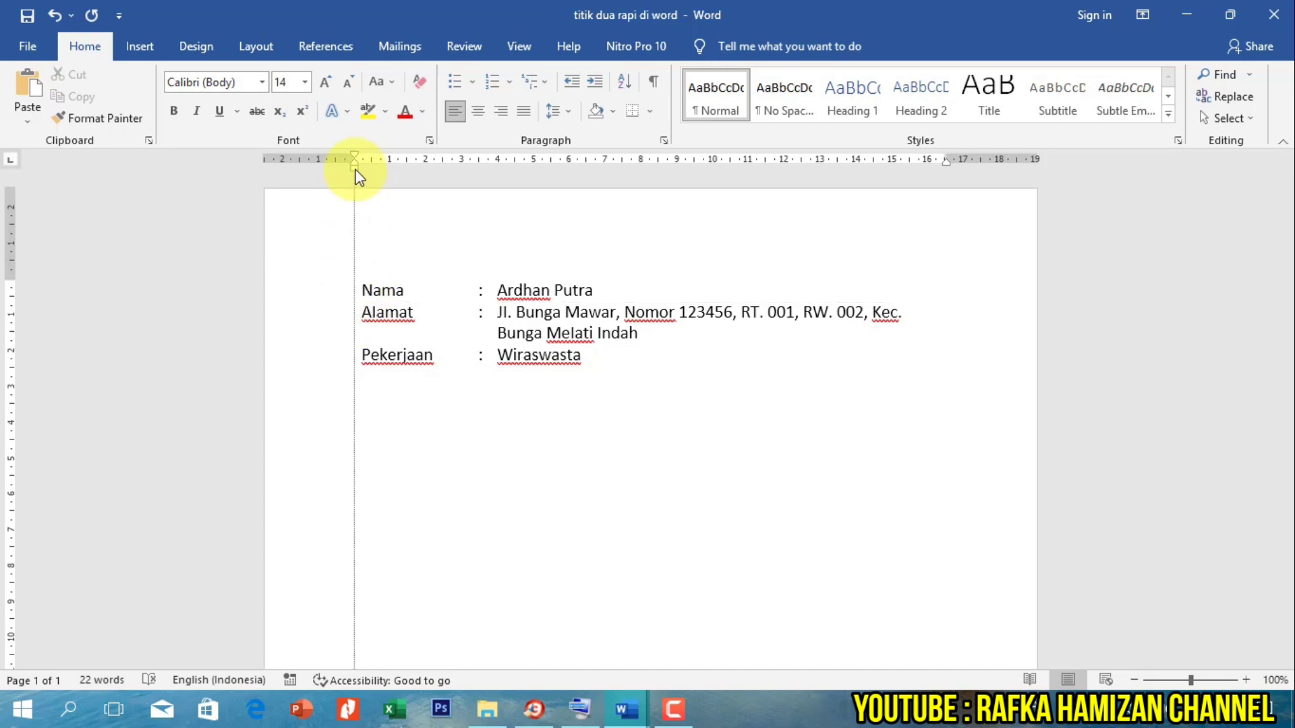
{"action": "left_click", "coordinate": [365, 273]}
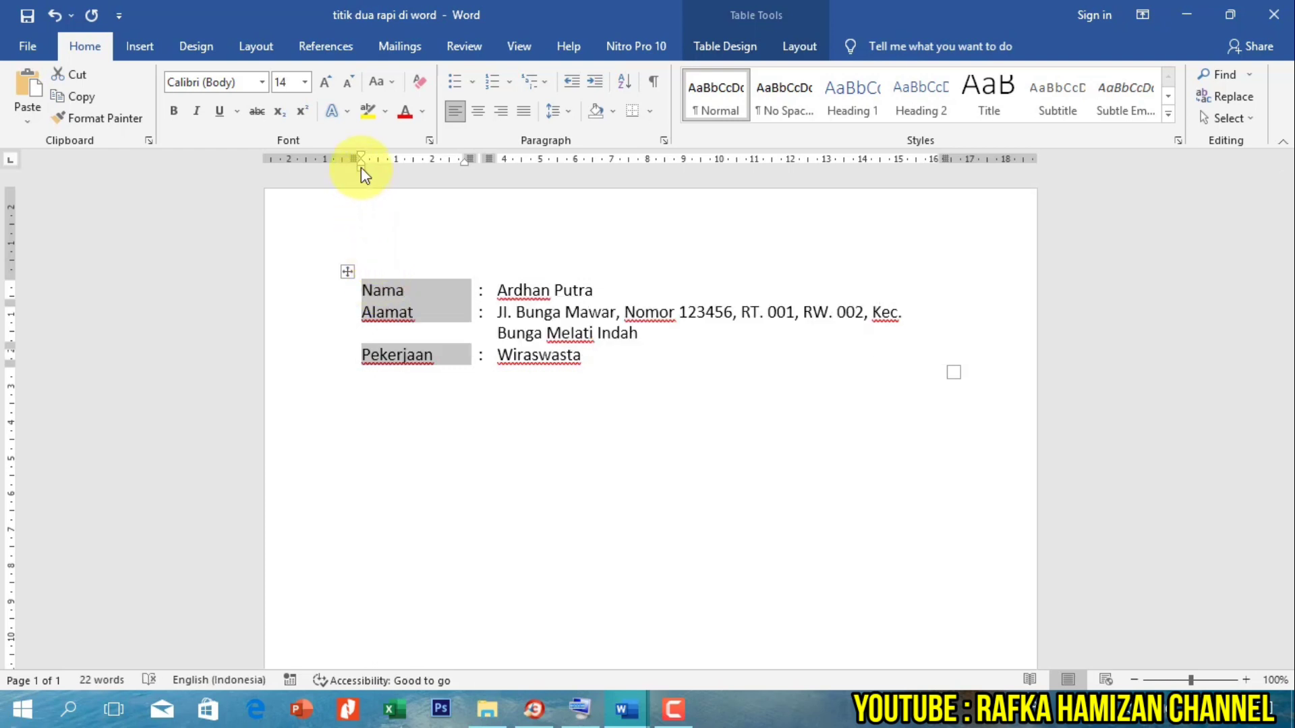
- Drag the table's left indent marker on the ruler to the left page margin
{"action": "left_click_drag", "start_coordinate": [361, 169], "coordinate": [362, 169]}
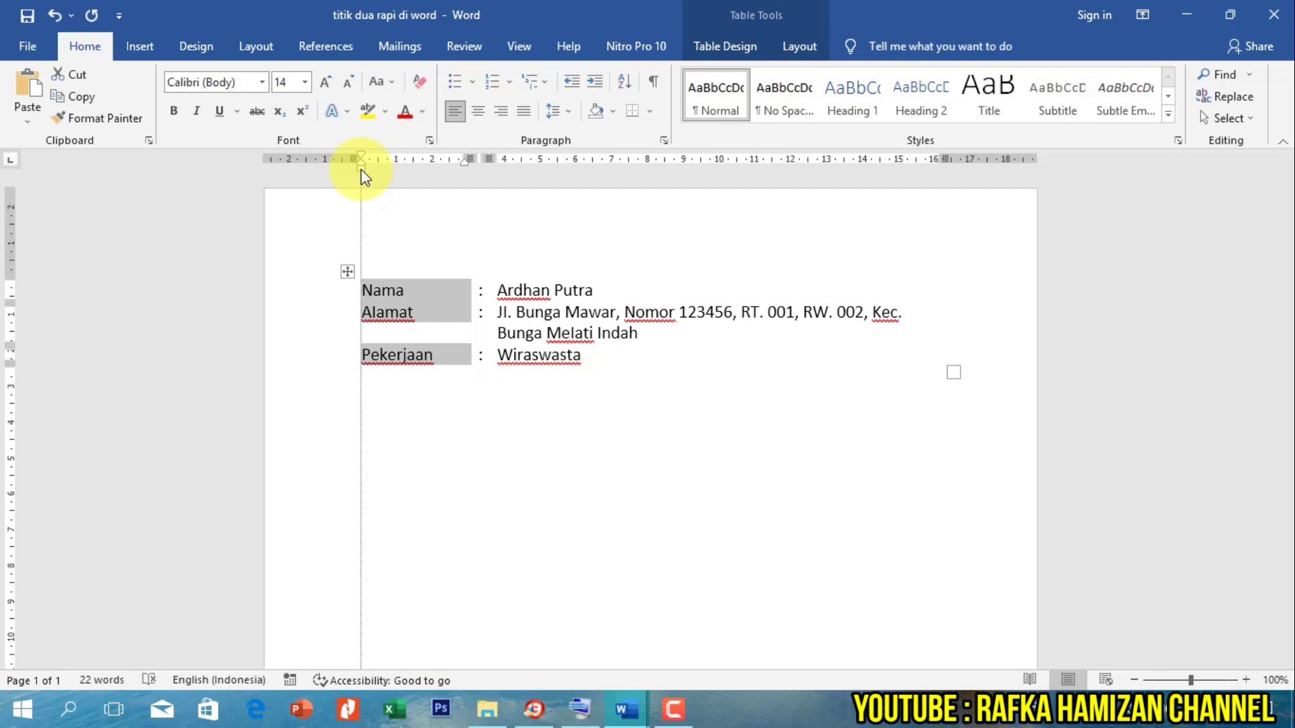
{"action": "left_click_drag", "start_coordinate": [362, 169], "coordinate": [356, 170]}
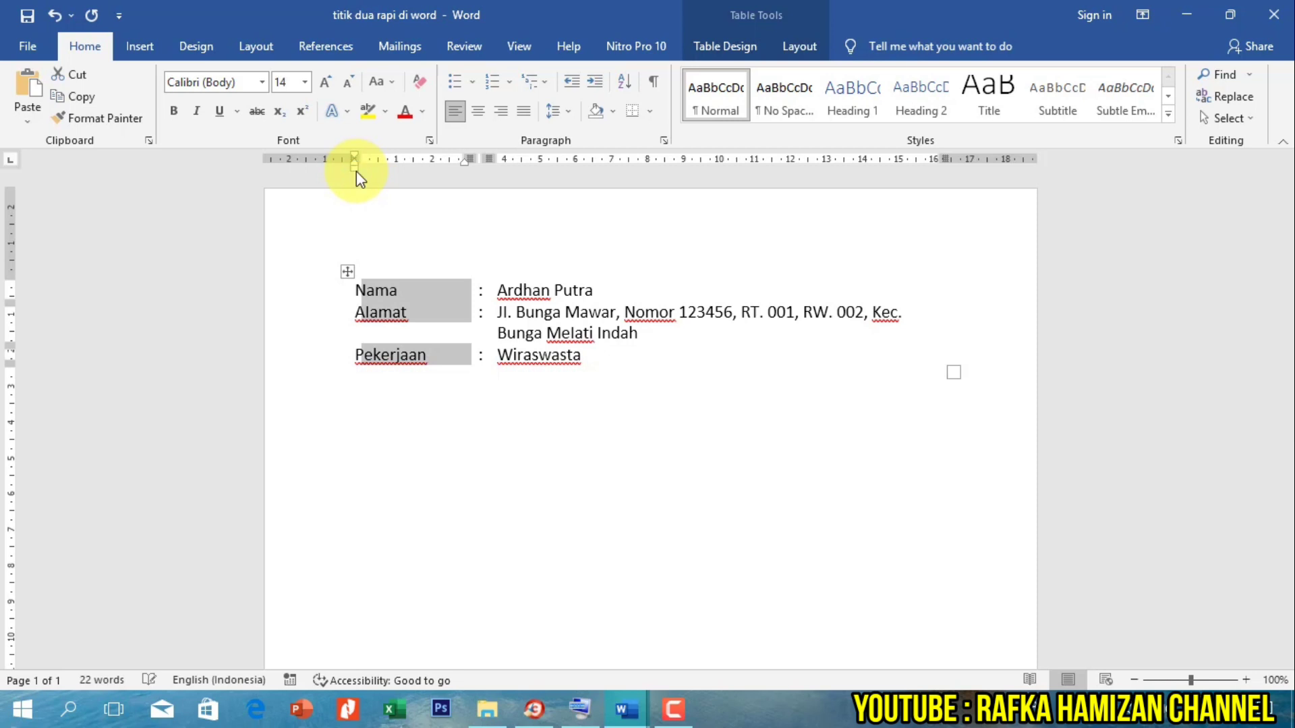
- Below the table, type Nama, Alamat and Pekerjaan lines with colons, the name, address and Wiraswasta
{"action": "left_click", "coordinate": [394, 377]}
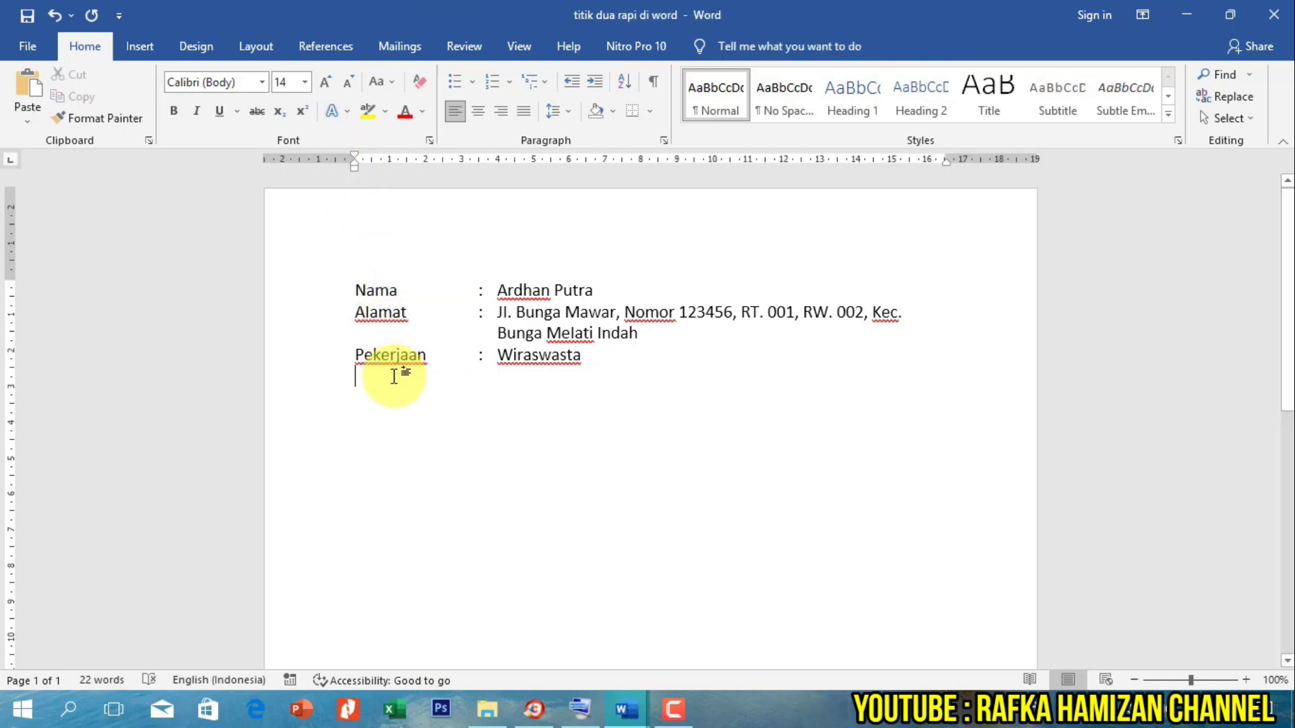
{"action": "left_click_drag", "start_coordinate": [354, 166], "coordinate": [354, 166]}
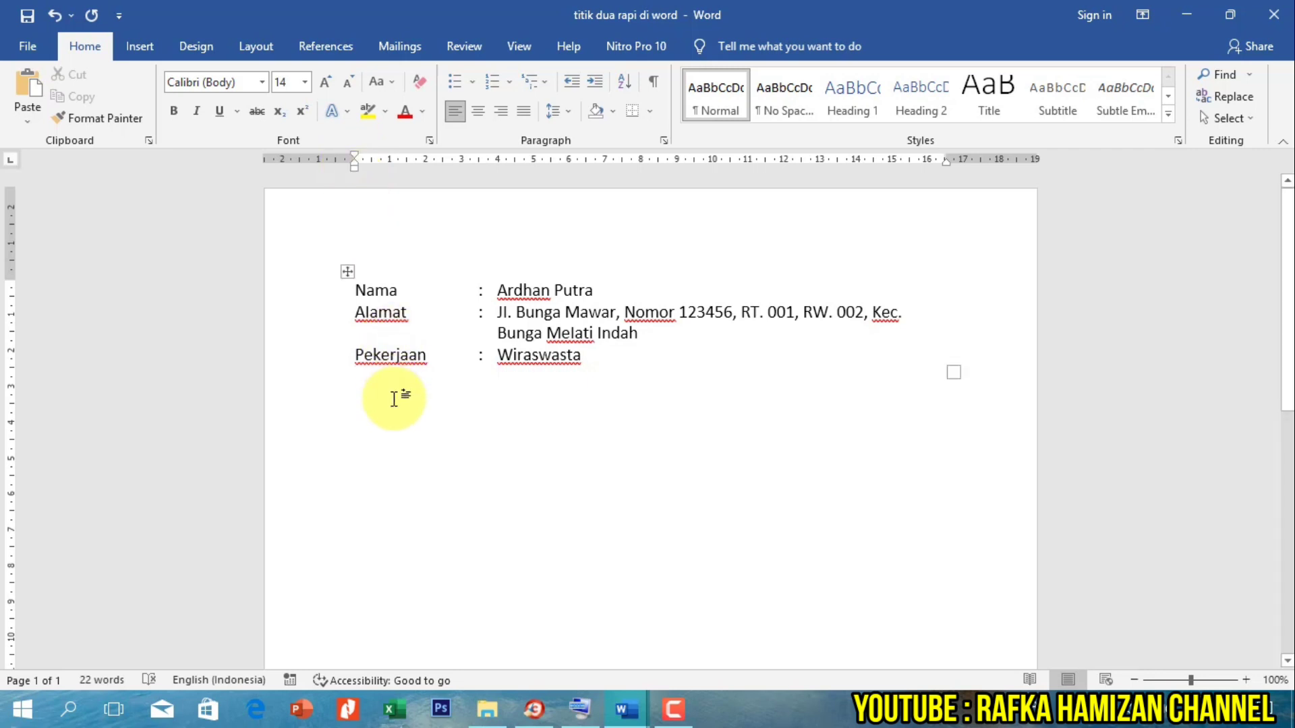
{"action": "key", "text": "Return"}
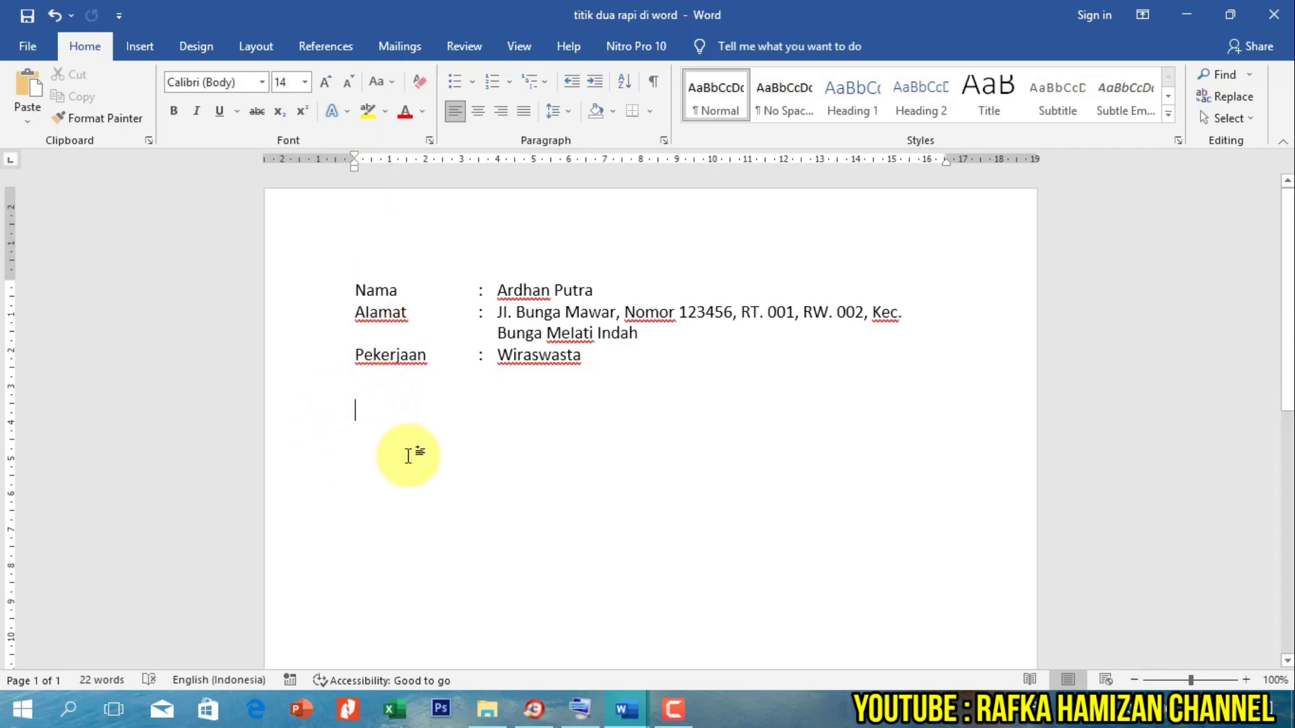
{"action": "type", "text": "Nama"}
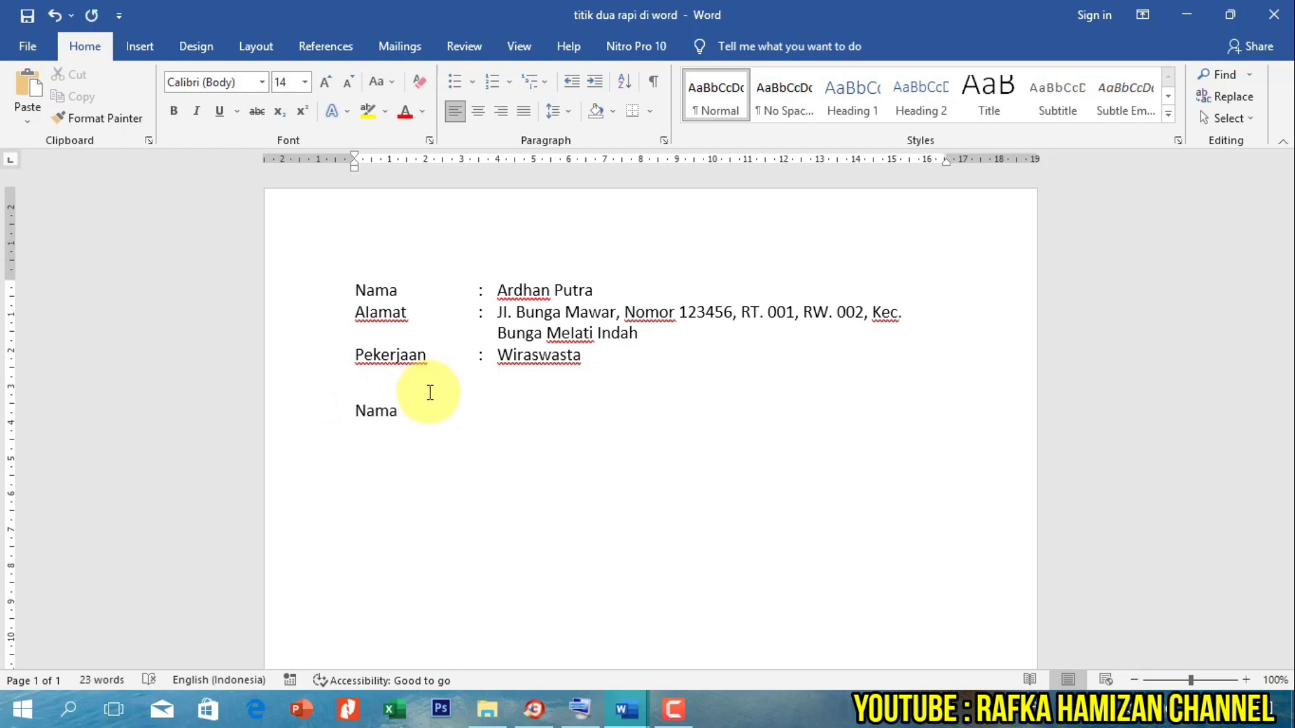
{"action": "key", "text": "Return"}
{"action": "type", "text": "Alamat"}
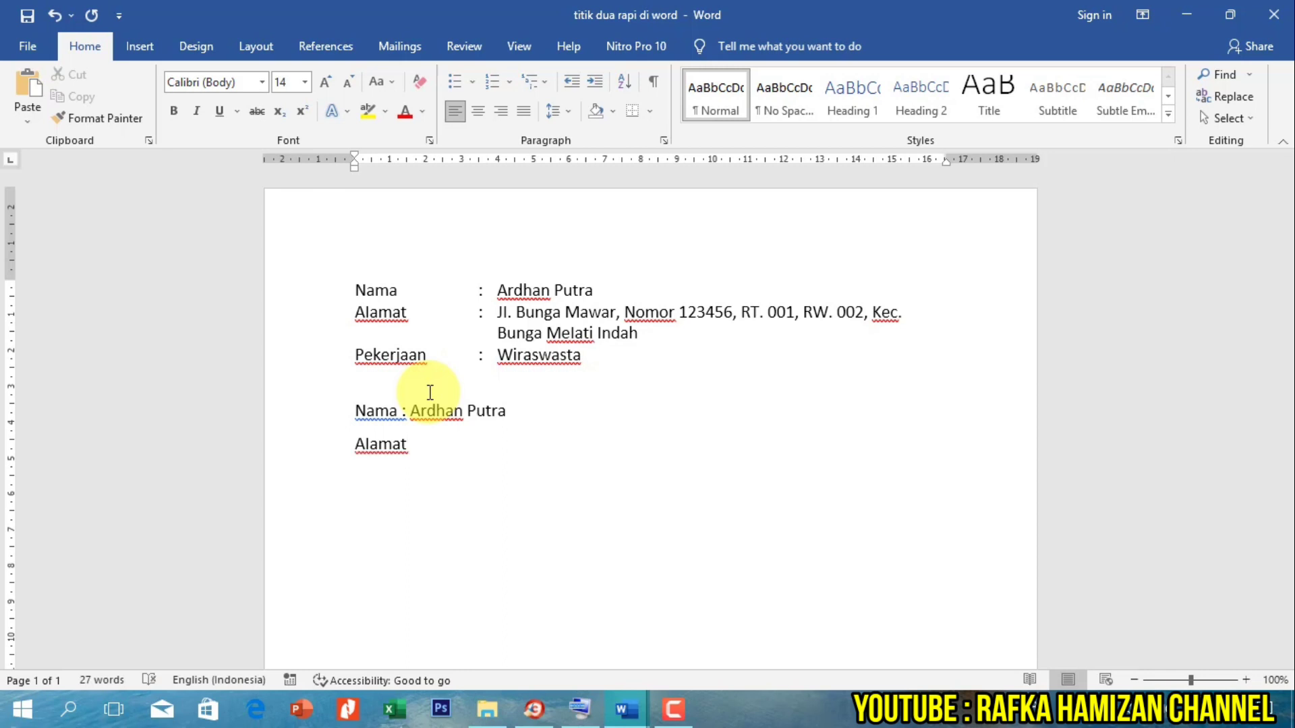
{"action": "type", "text": " : Jl. Bunga "}
{"action": "type", "text": "Mawar, Nomor 12"}
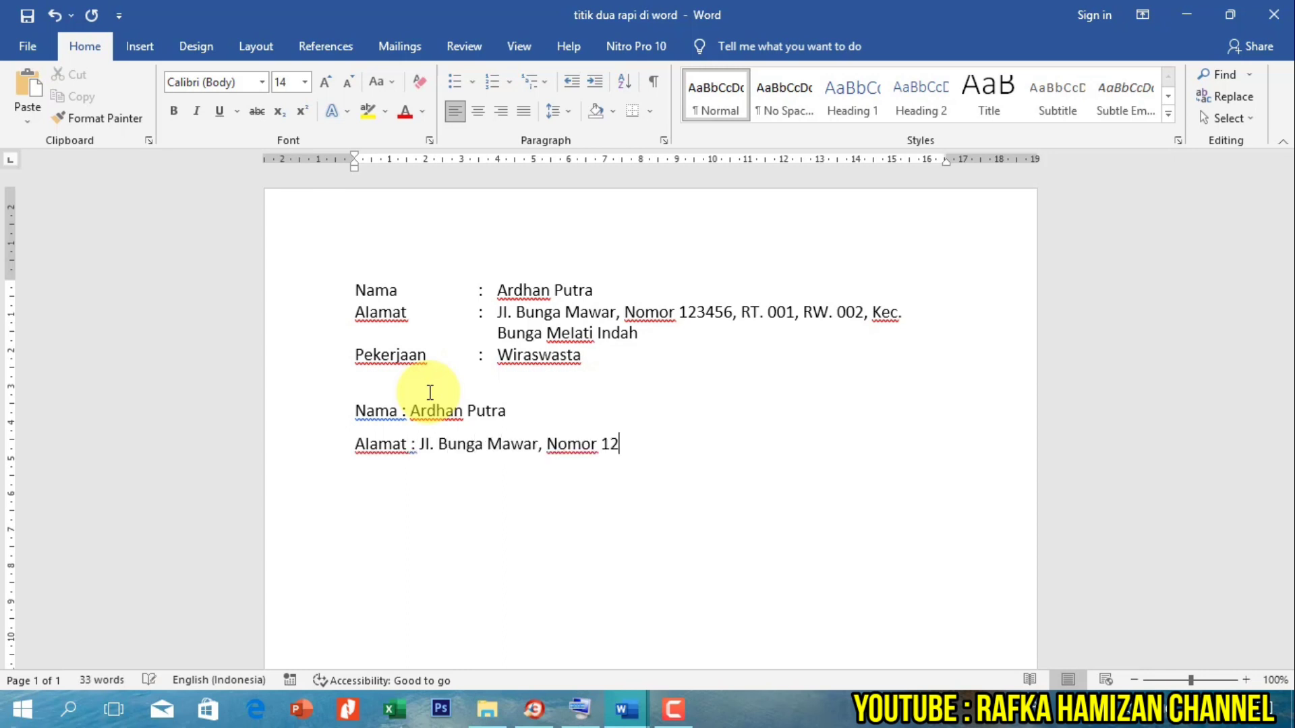
{"action": "type", "text": "3456, RT."}
{"action": "type", "text": " 001, RW. 001"}
{"action": "type", "text": ", K"}
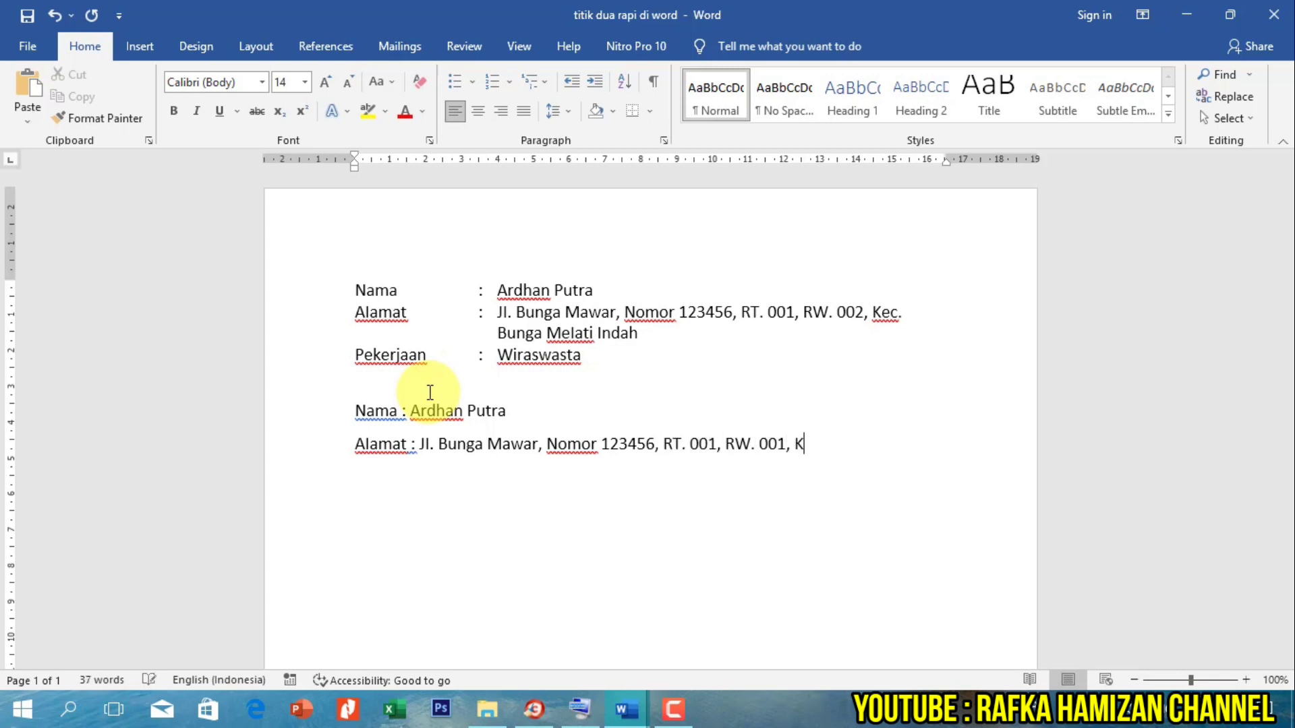
{"action": "type", "text": "ec. Bunga Me"}
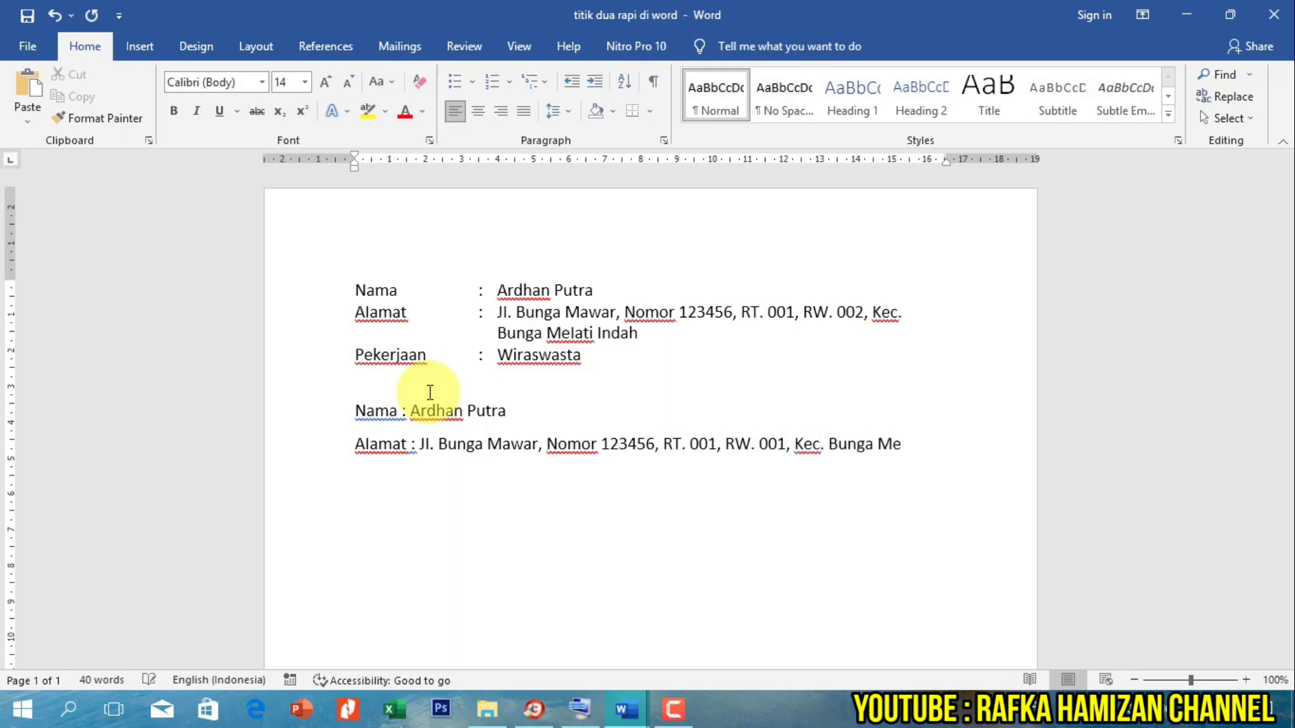
{"action": "type", "text": "lati Indah "}
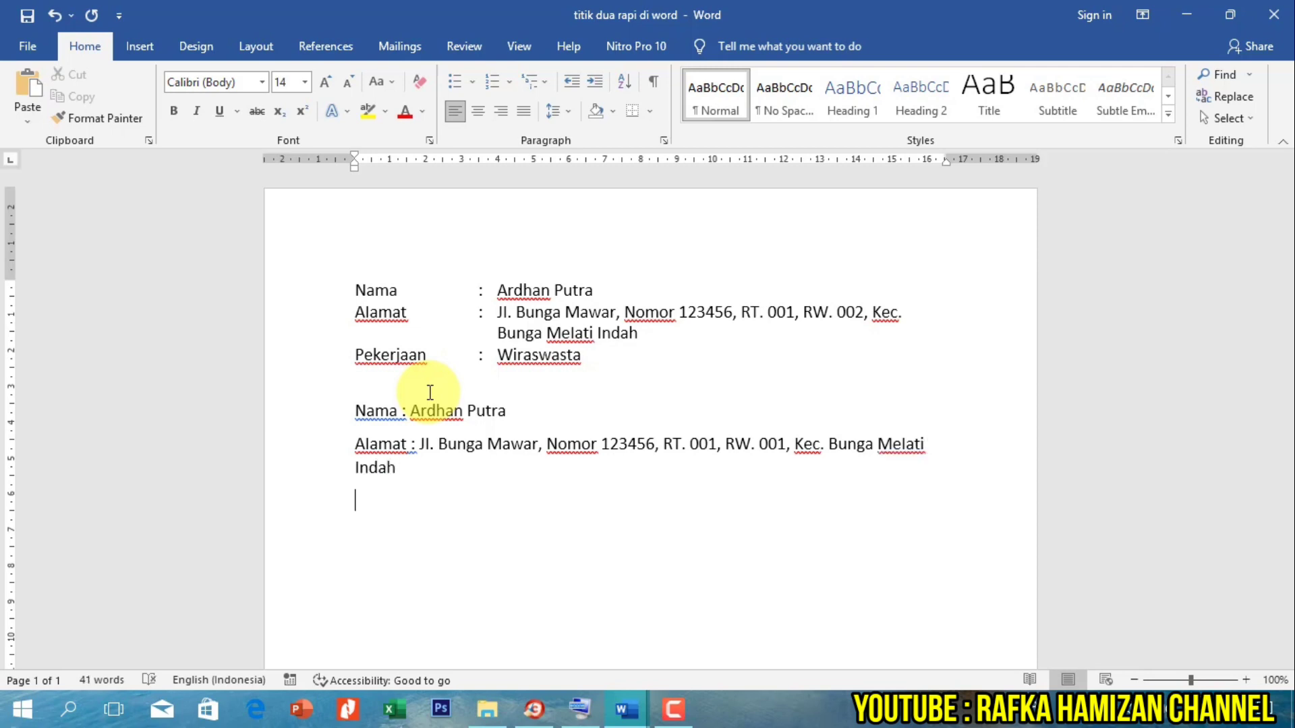
{"action": "type", "text": "Pekerjaan "}
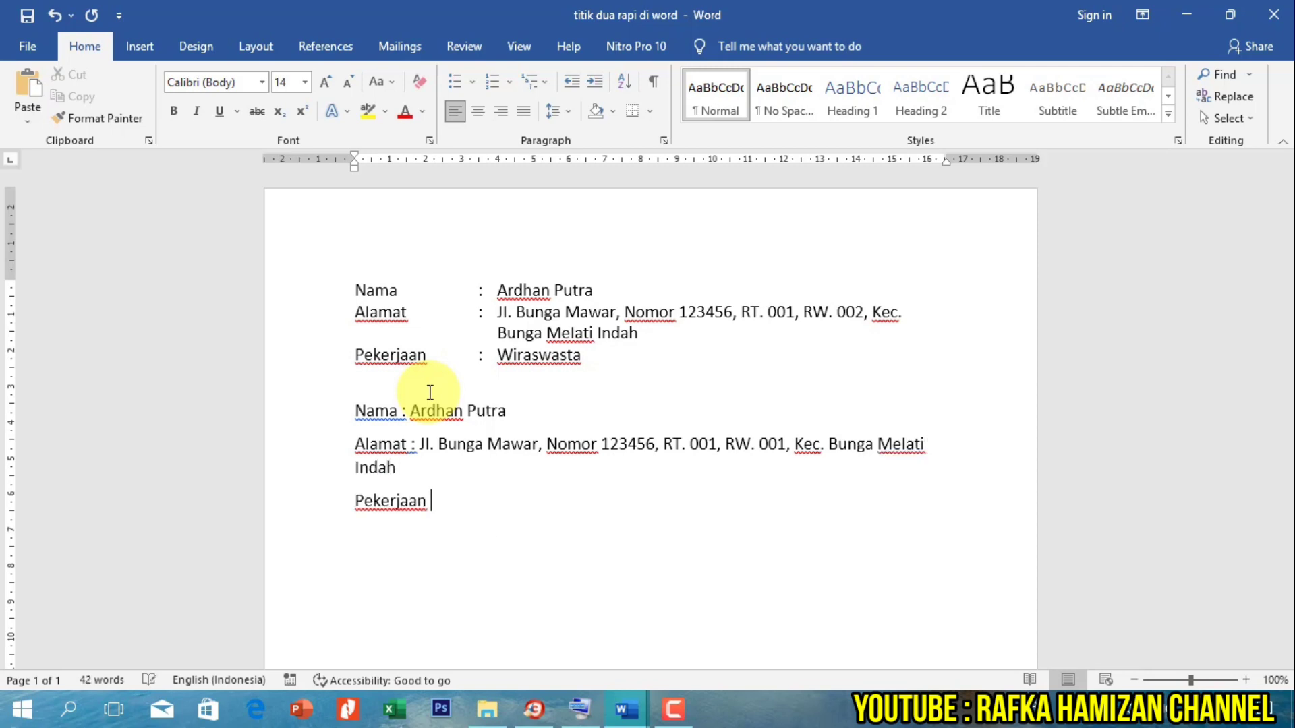
{"action": "type", "text": ": Wiraswasta"}
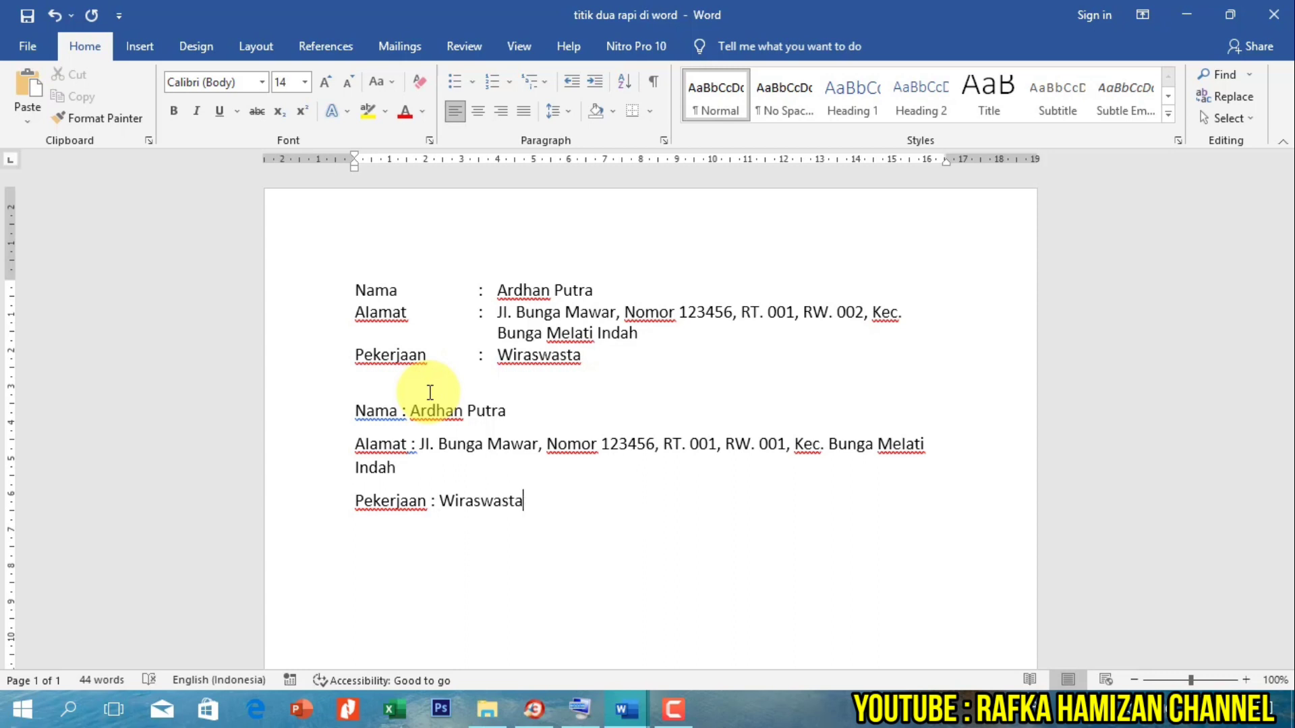
{"action": "left_click", "coordinate": [349, 409]}
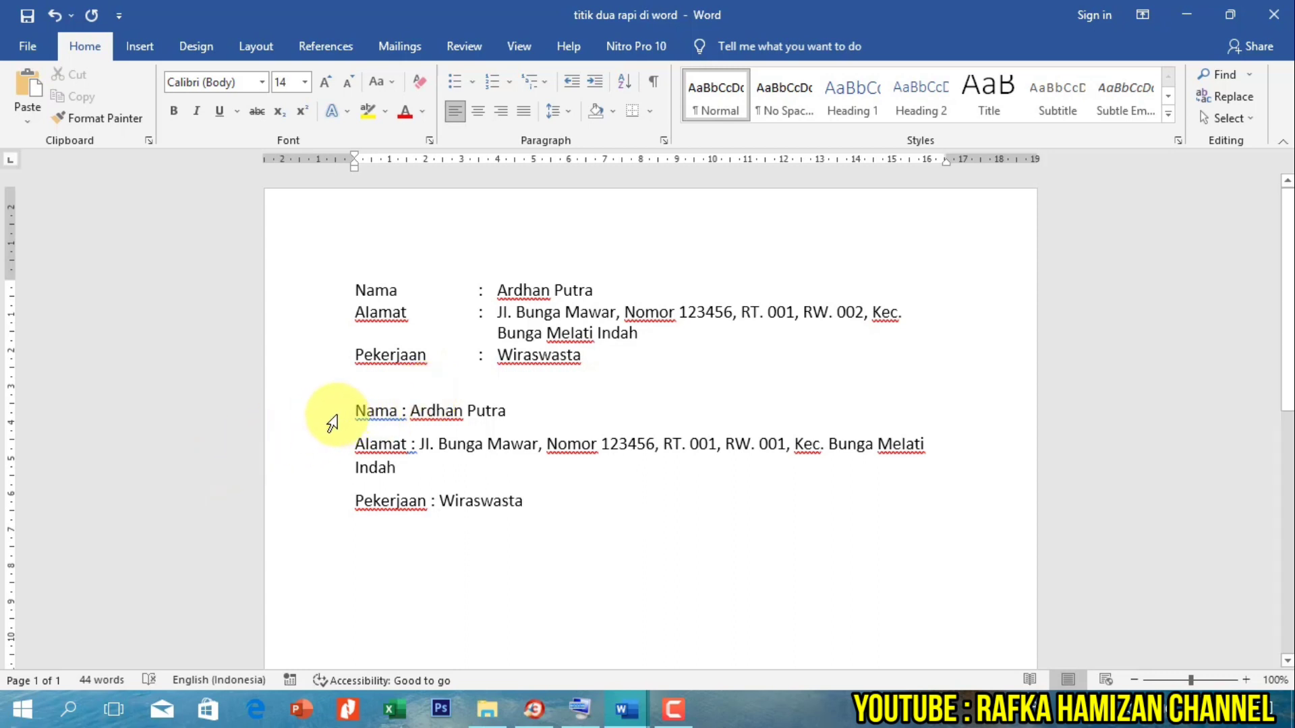
- Give the three lines left tab stops near 3.5 cm and 4 cm and a 4 cm hanging indent
{"action": "left_click_drag", "start_coordinate": [333, 424], "coordinate": [415, 504]}
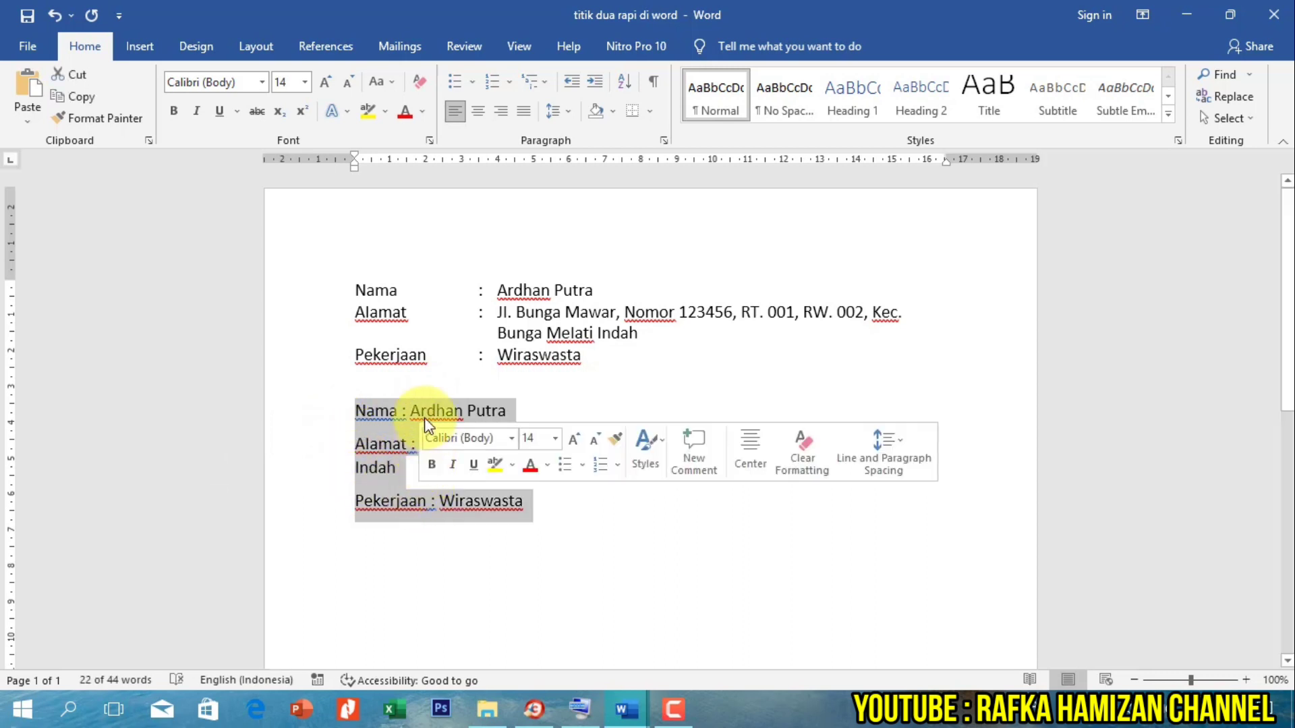
{"action": "left_click", "coordinate": [464, 162]}
{"action": "left_click_drag", "start_coordinate": [458, 164], "coordinate": [483, 164]}
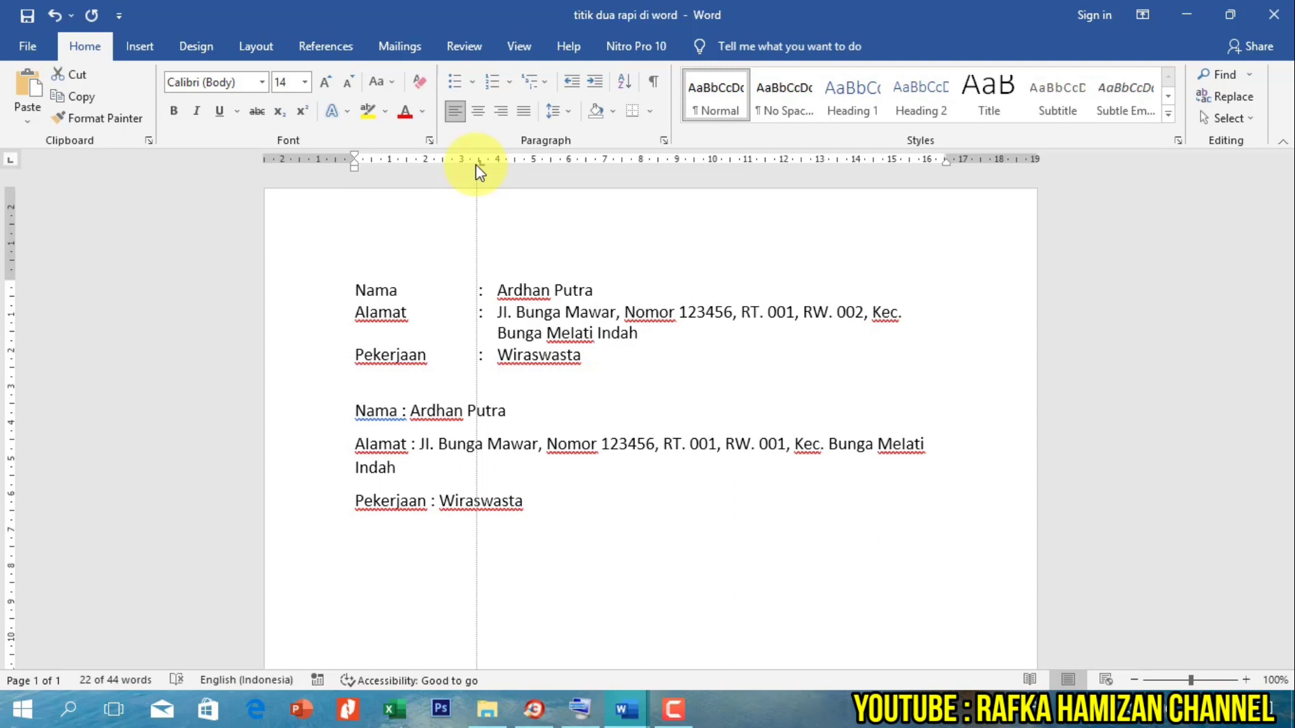
{"action": "left_click_drag", "start_coordinate": [475, 164], "coordinate": [475, 163]}
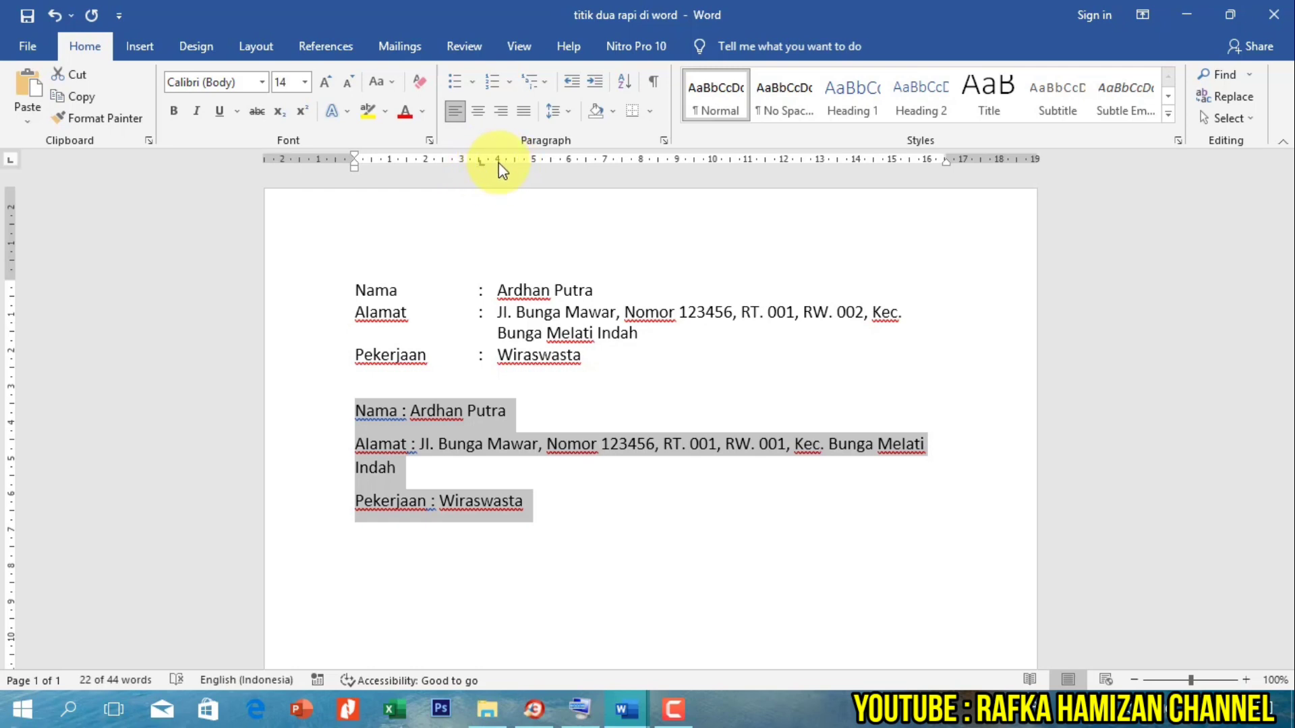
{"action": "left_click_drag", "start_coordinate": [499, 163], "coordinate": [497, 167]}
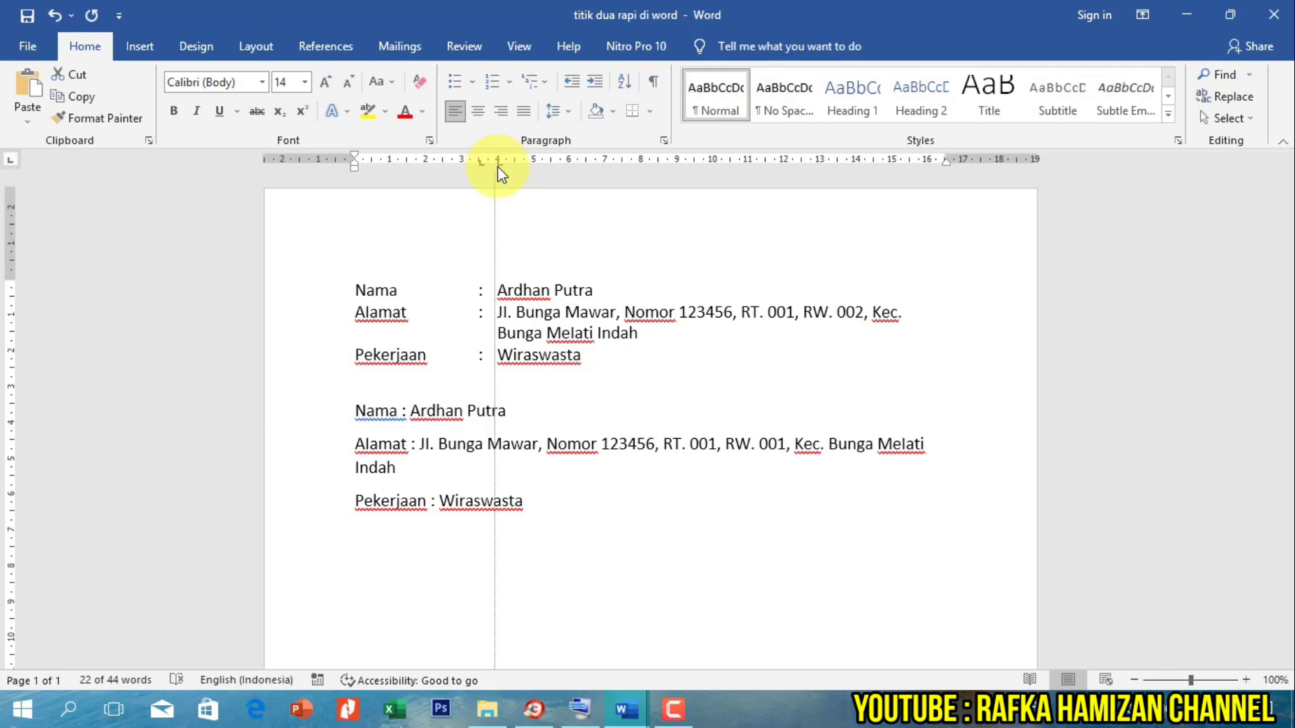
{"action": "left_click_drag", "start_coordinate": [497, 167], "coordinate": [498, 168]}
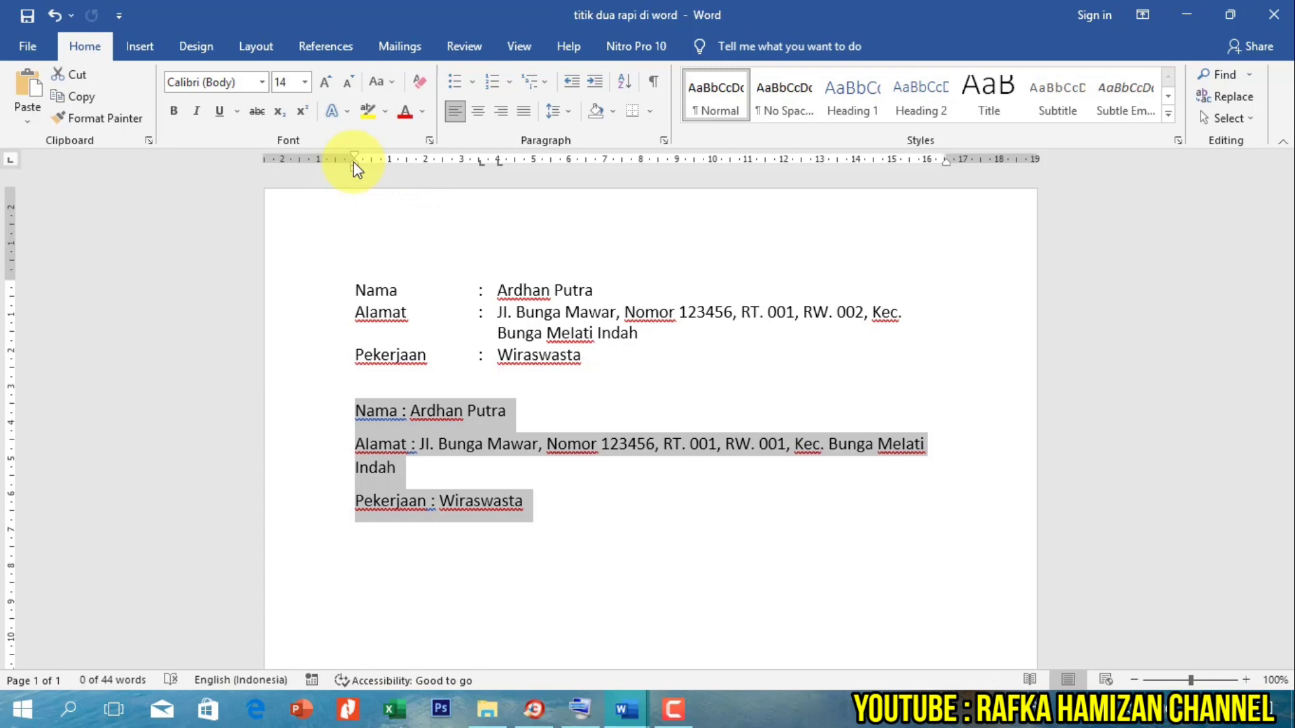
{"action": "left_click_drag", "start_coordinate": [354, 161], "coordinate": [498, 176]}
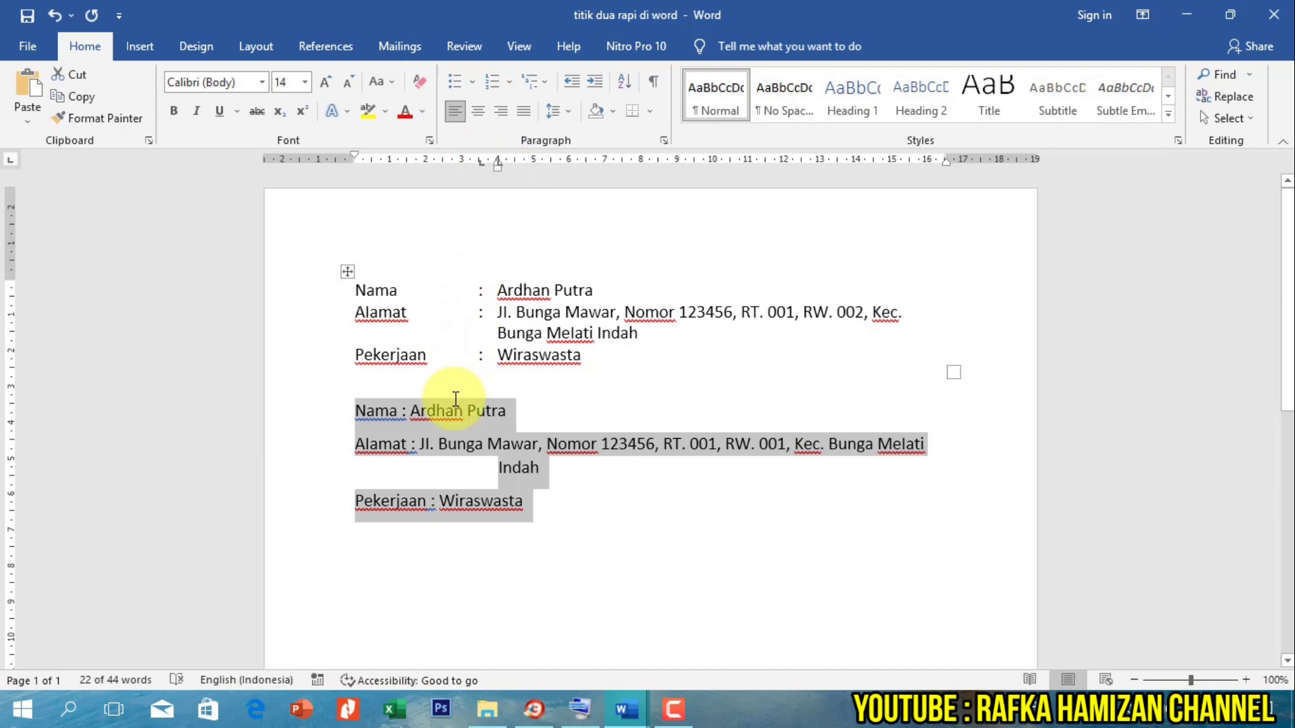
{"action": "mouse_move", "coordinate": [457, 446]}
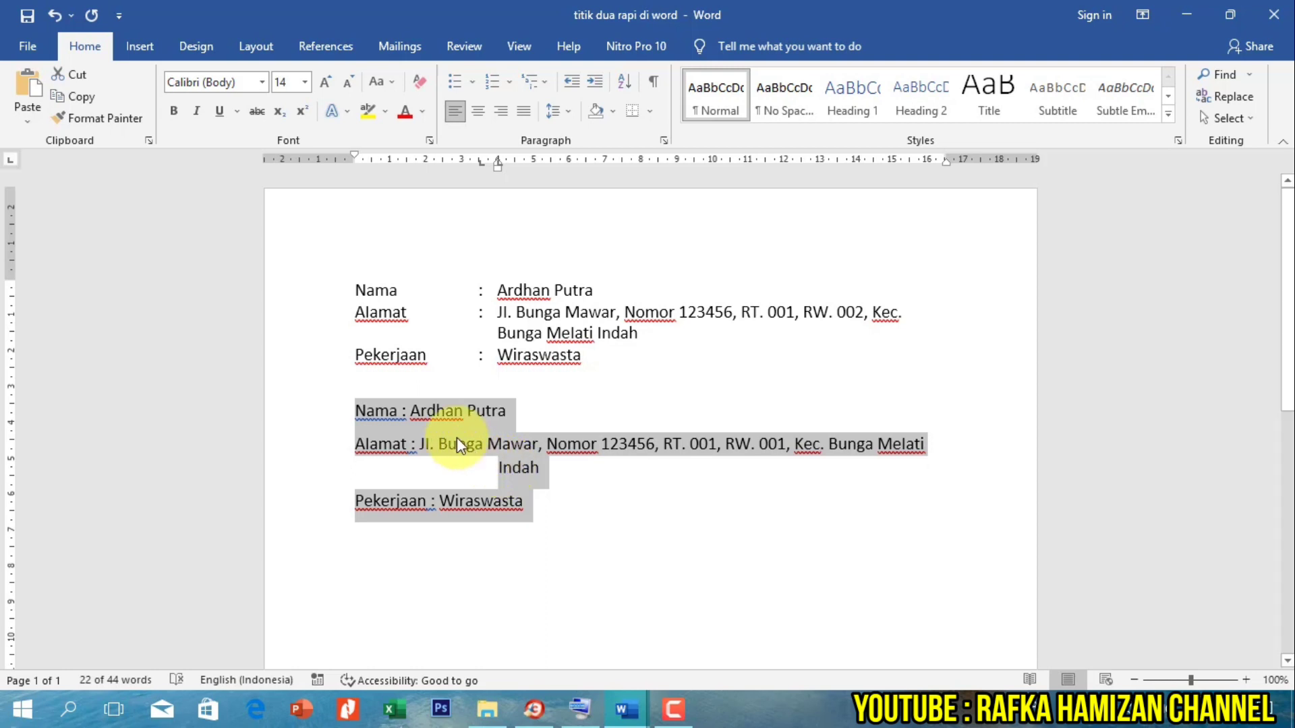
- Insert tabs before and after each colon so Nama, Alamat and Pekerjaan values align at the tab stops
{"action": "left_click", "coordinate": [403, 413]}
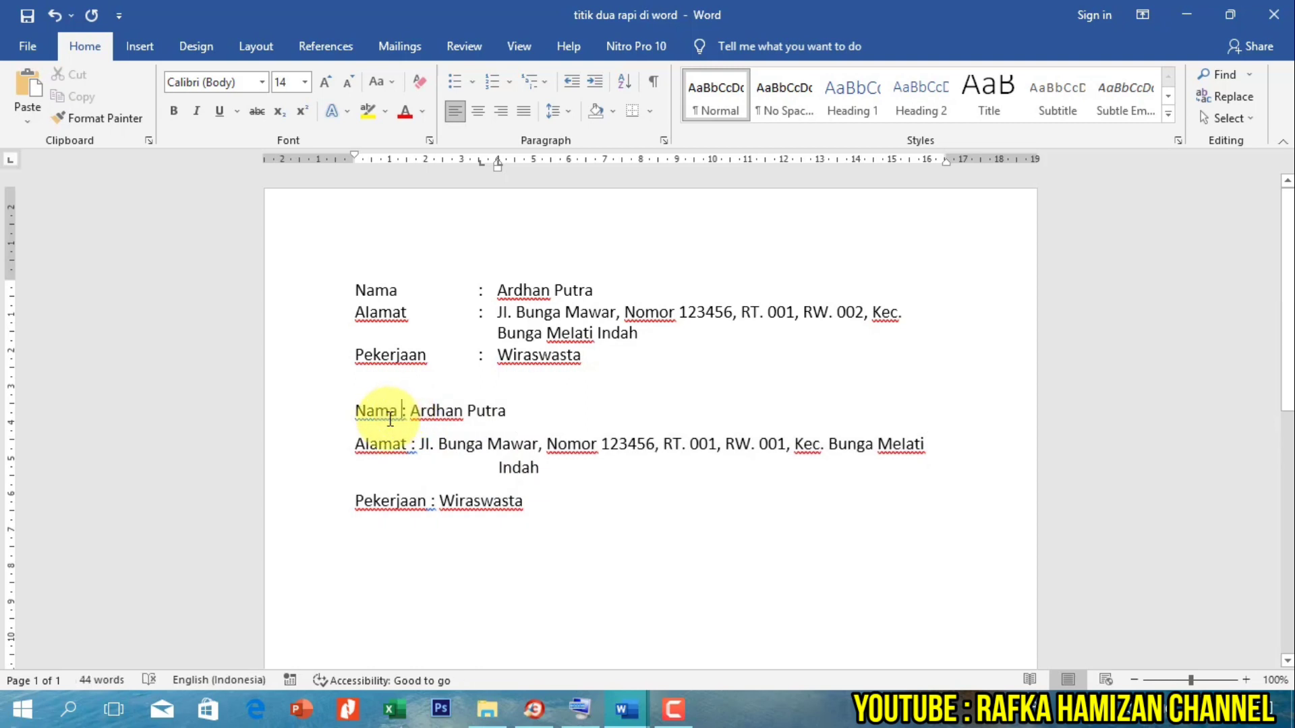
{"action": "key", "text": "Tab"}
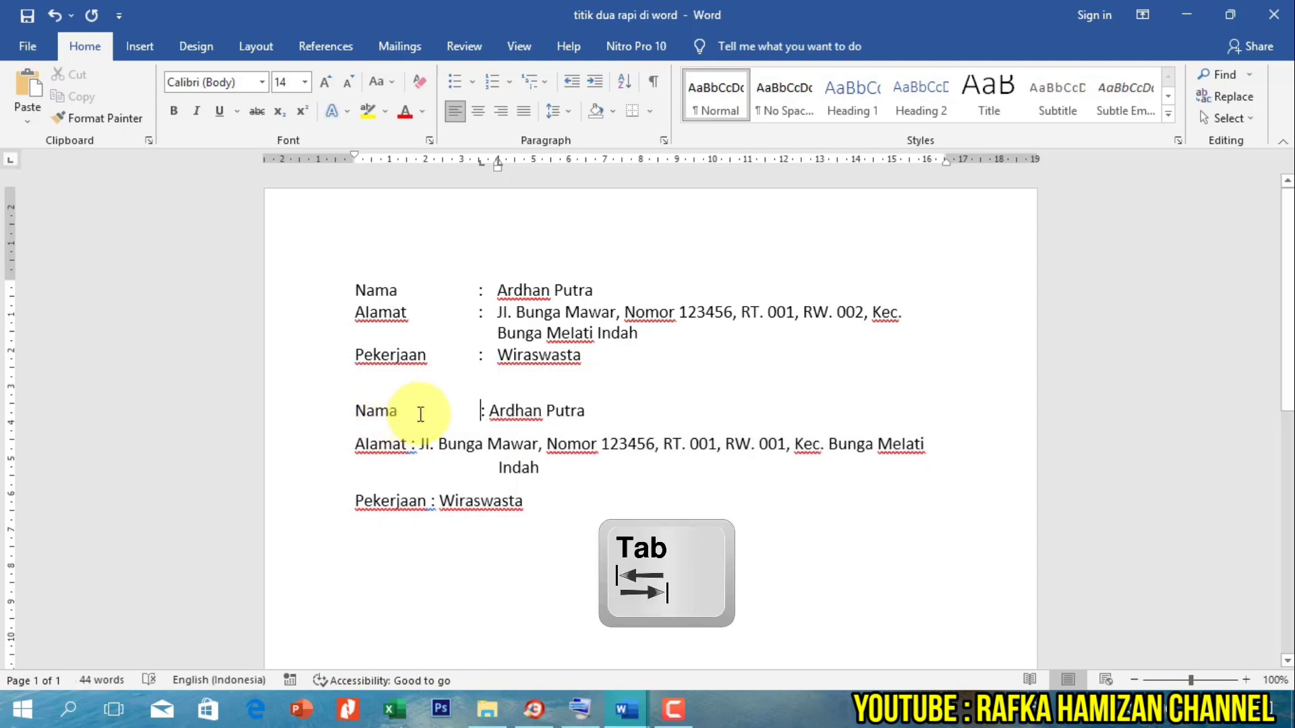
{"action": "left_click", "coordinate": [491, 415]}
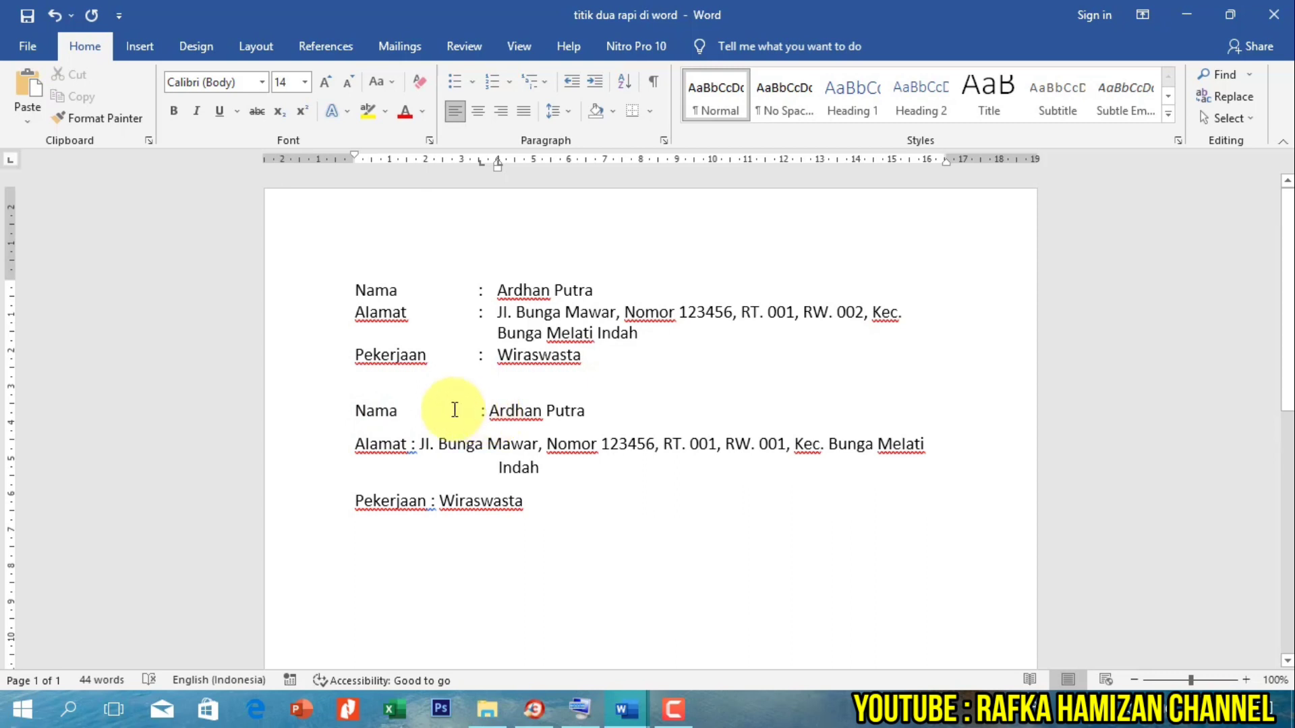
{"action": "key", "text": "Tab"}
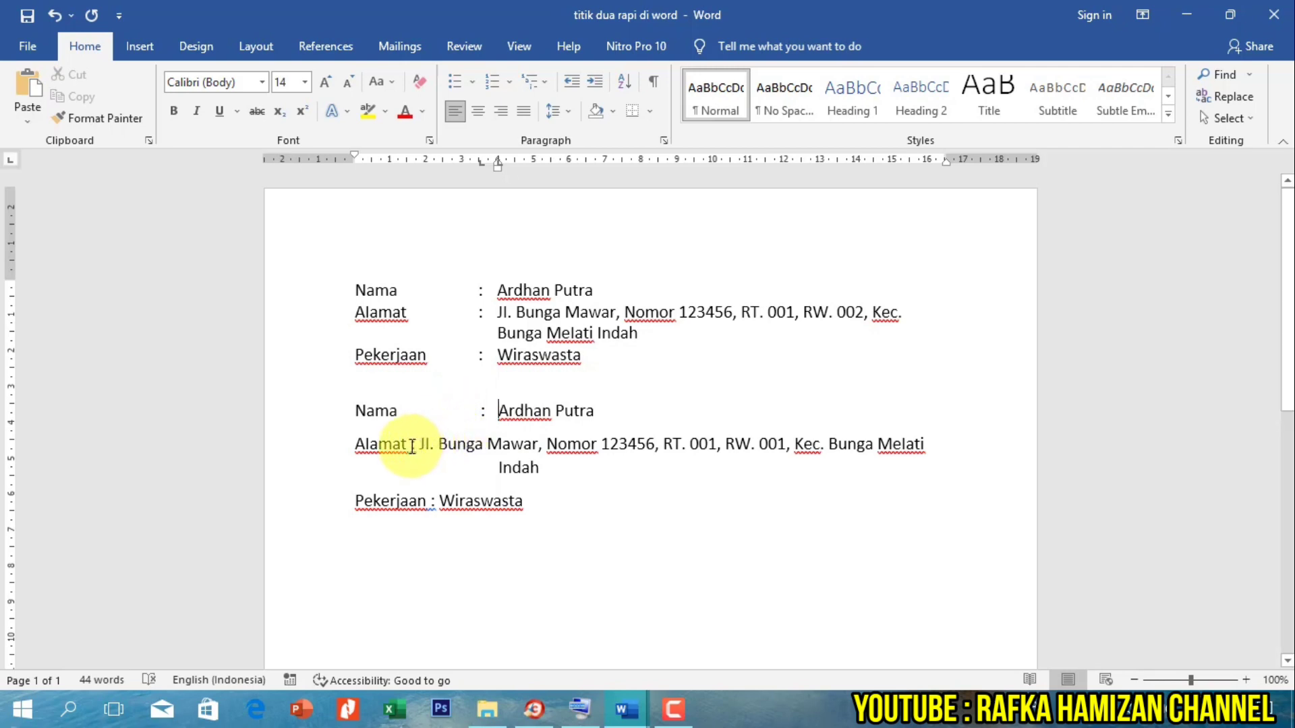
{"action": "key", "text": "Tab"}
{"action": "left_click", "coordinate": [492, 446]}
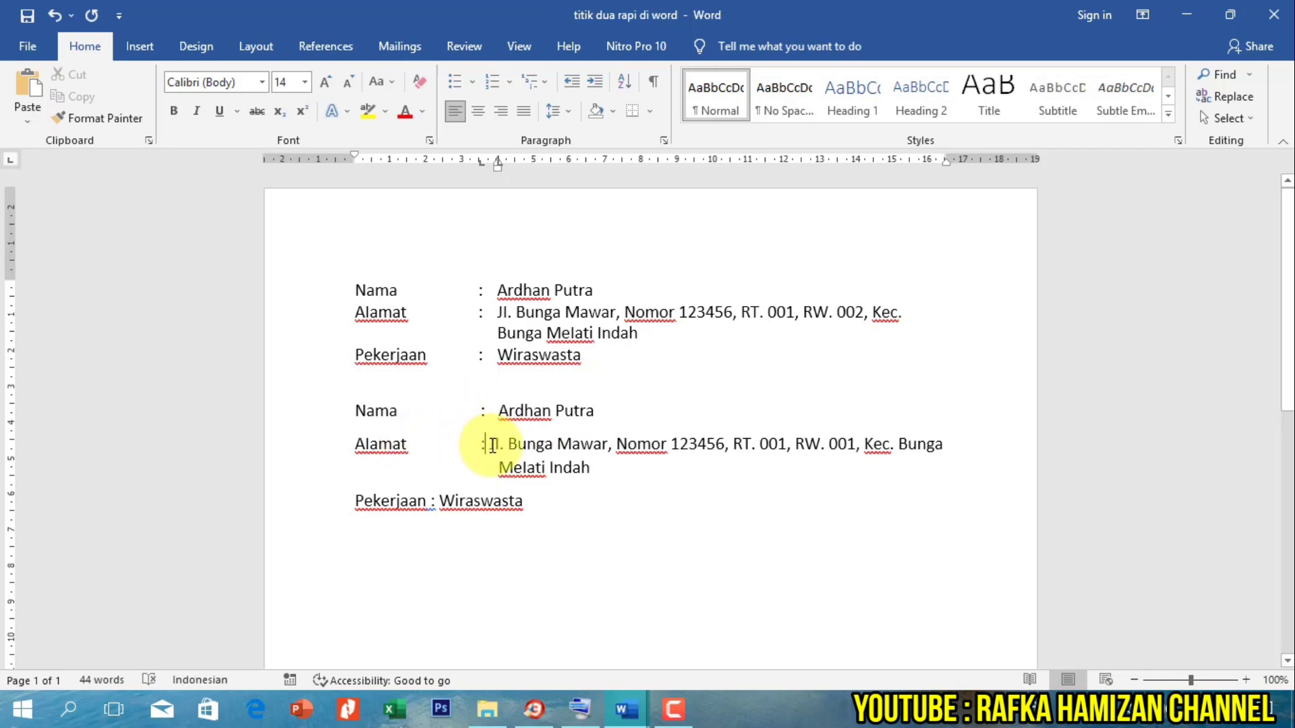
{"action": "key", "text": "Tab"}
{"action": "left_click", "coordinate": [431, 501]}
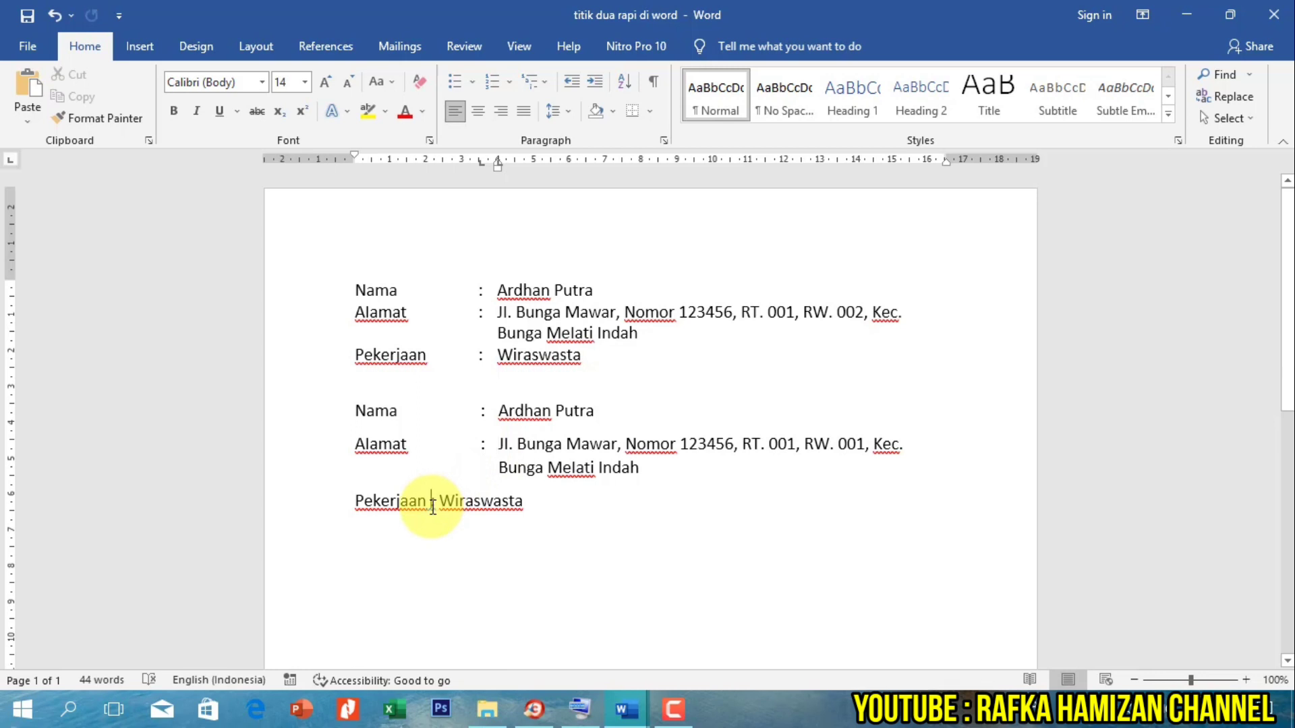
{"action": "key", "text": "Tab"}
{"action": "left_click", "coordinate": [493, 501]}
{"action": "key", "text": "Tab"}
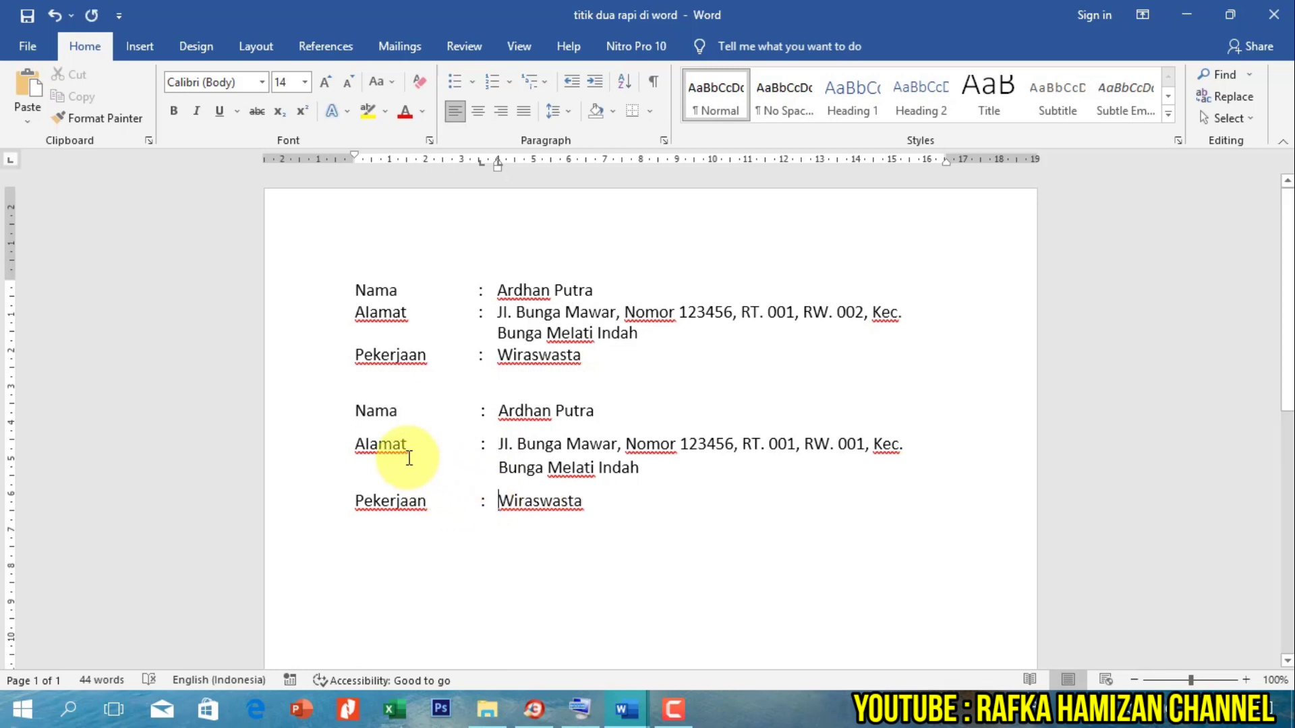
- Apply Remove Space After Paragraph to the three lines of the second list
{"action": "left_click_drag", "start_coordinate": [310, 423], "coordinate": [328, 505]}
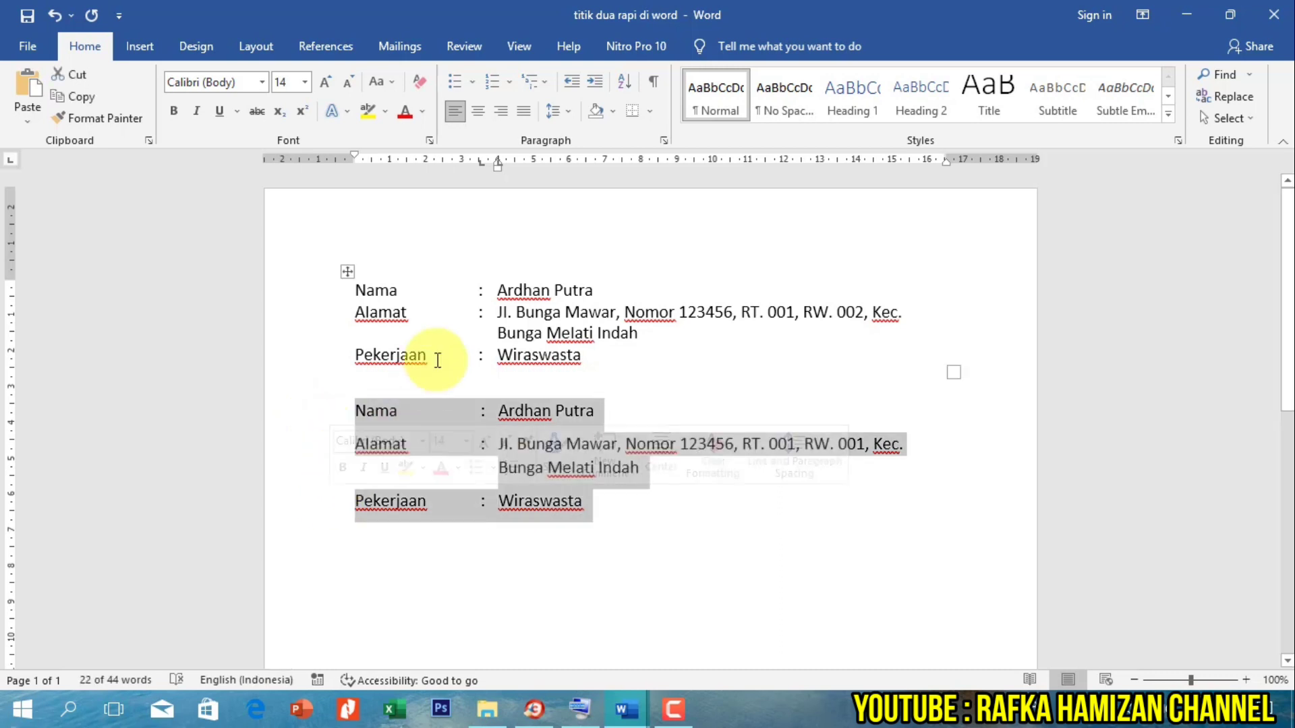
{"action": "left_click", "coordinate": [568, 112]}
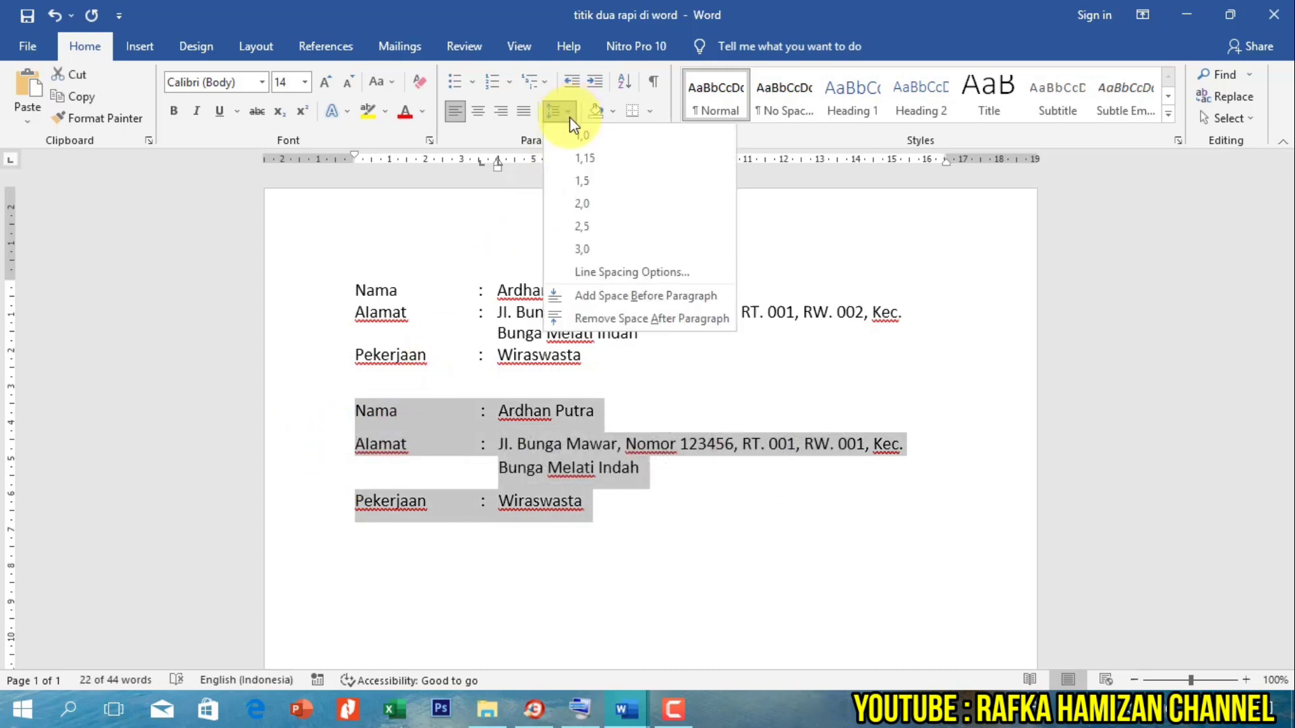
{"action": "left_click", "coordinate": [585, 319]}
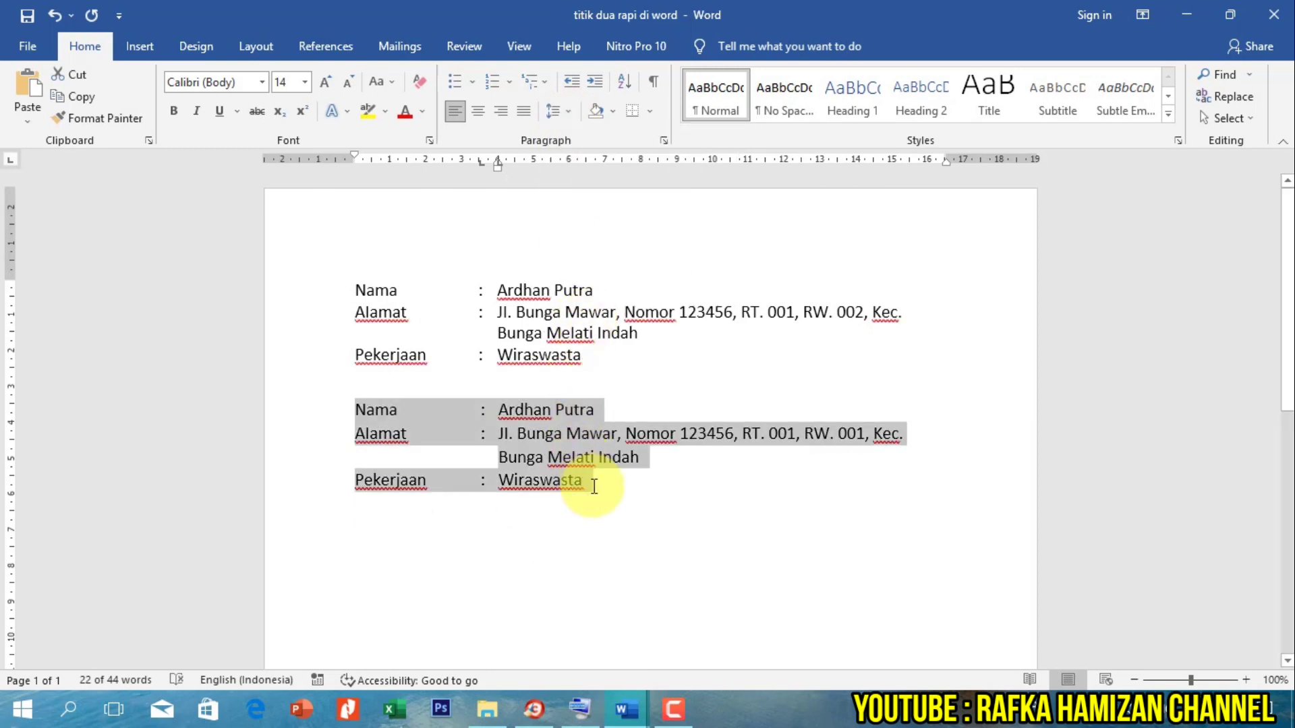
{"action": "left_click", "coordinate": [597, 517]}
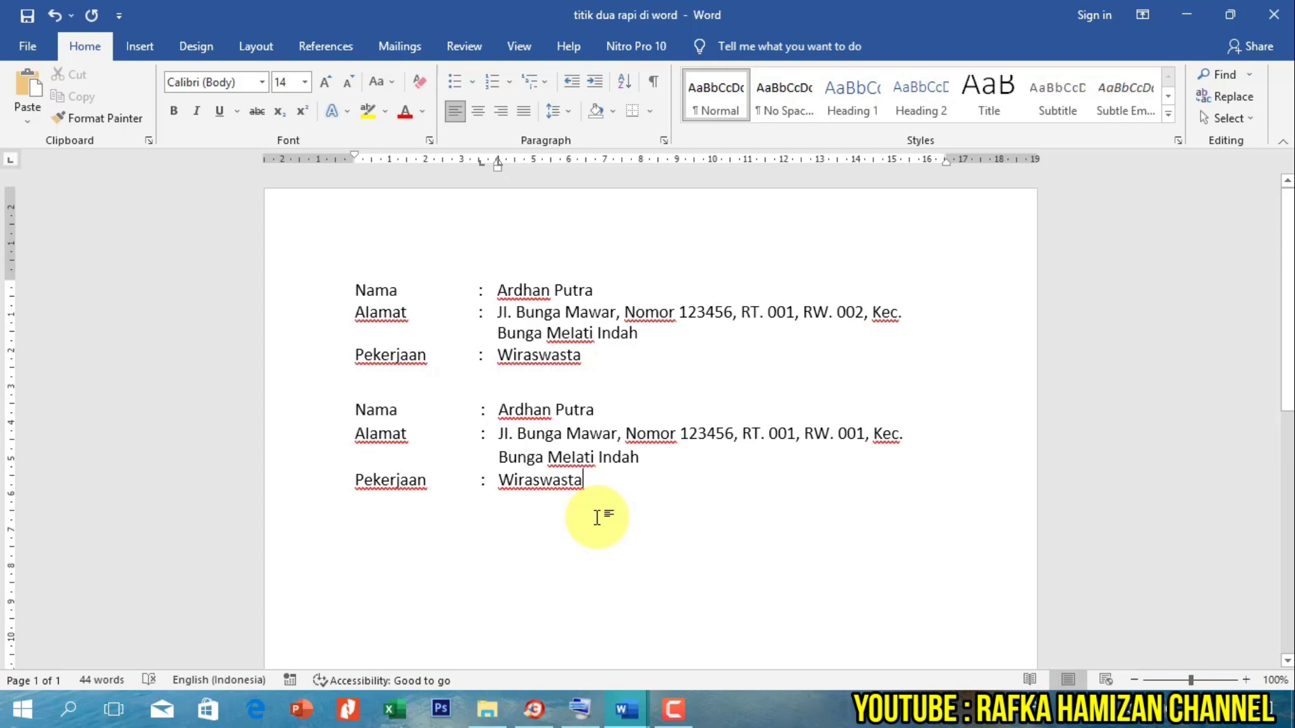